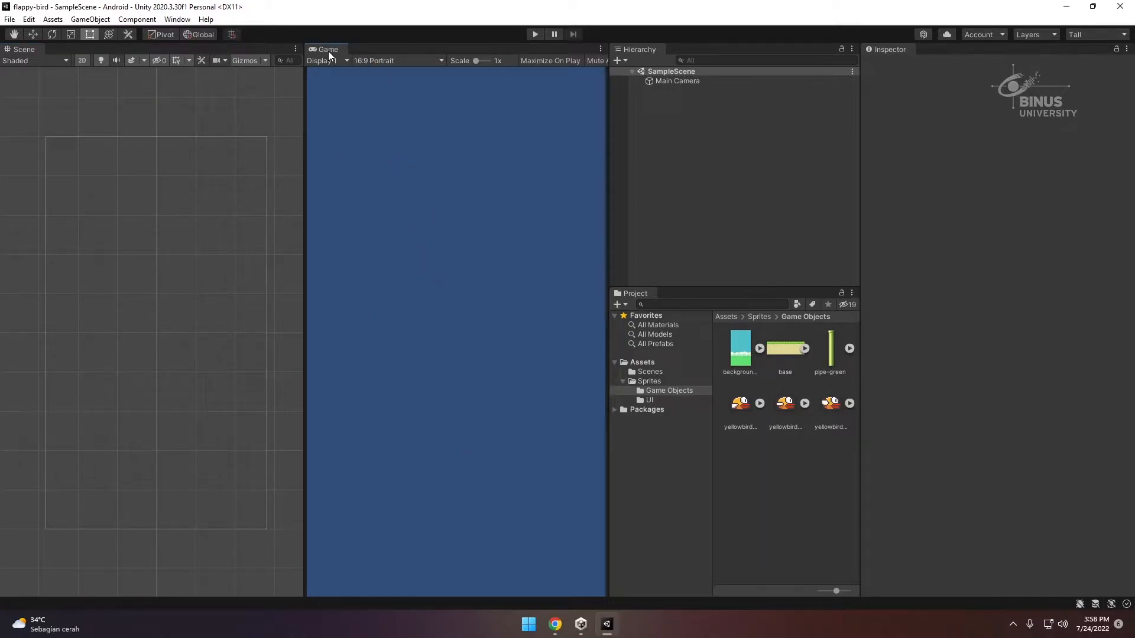
Add the background-day sprite from the Game Objects folder to SampleScene.
click(679, 120)
drag(737, 349, 719, 226)
drag(676, 123, 711, 121)
drag(715, 221, 715, 223)
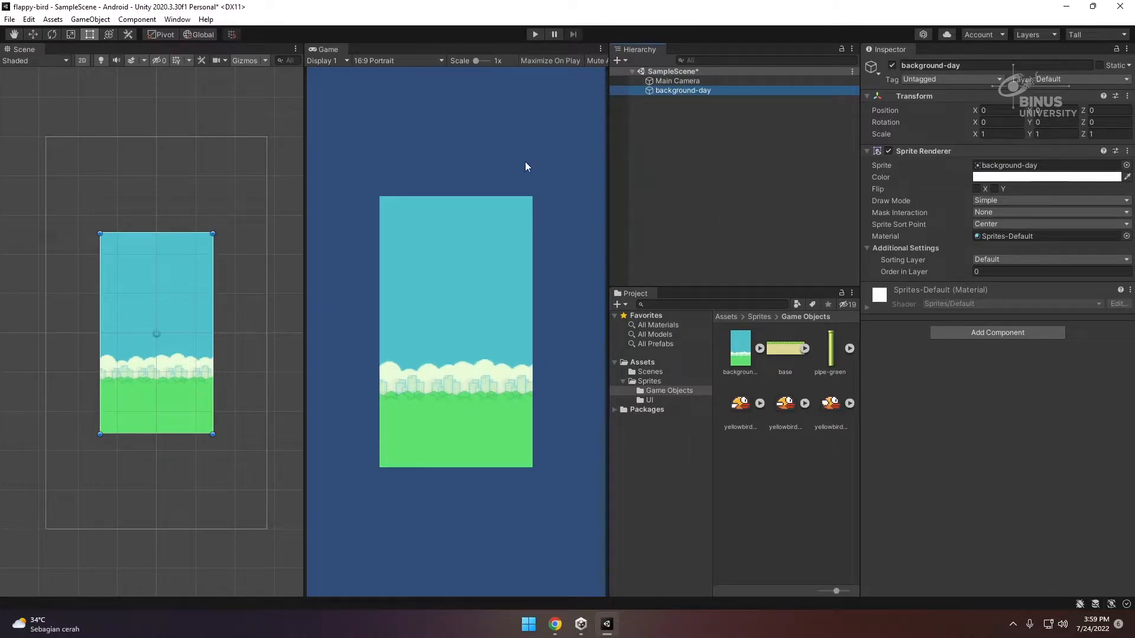
click(694, 125)
click(686, 92)
click(690, 81)
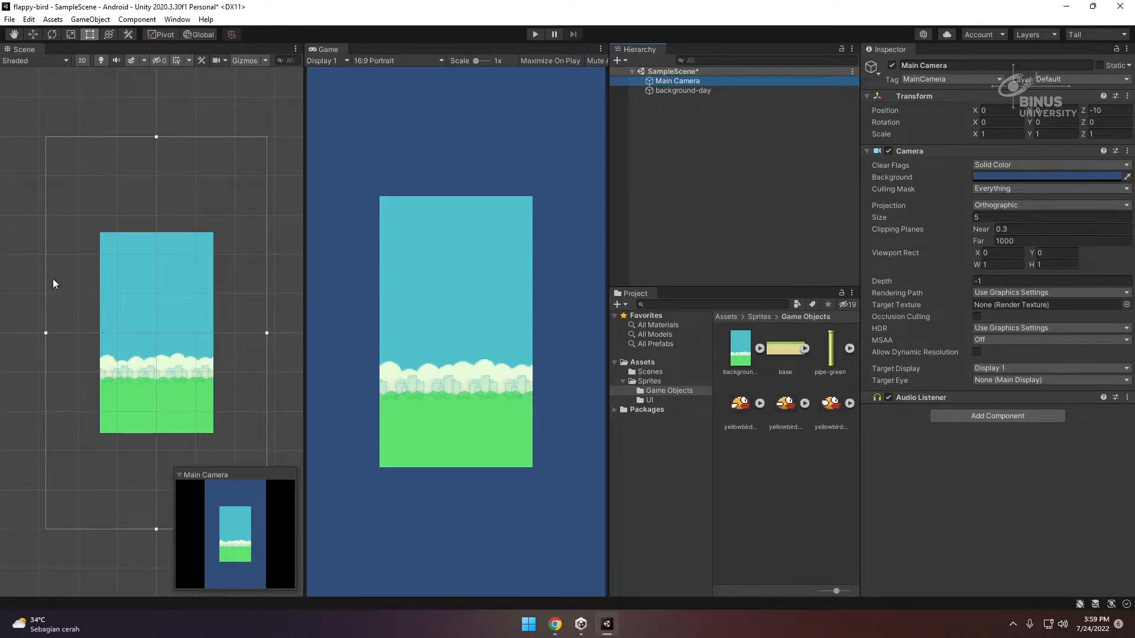
click(722, 91)
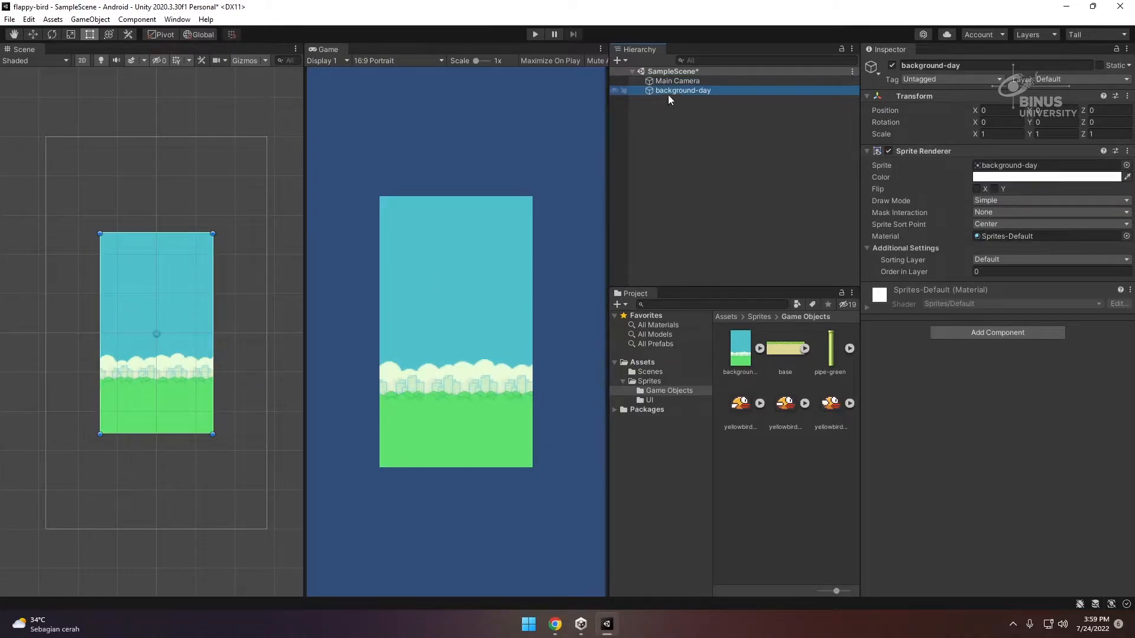
Rename the background-day object in the scene as Background.
click(716, 112)
click(719, 91)
right_click(700, 93)
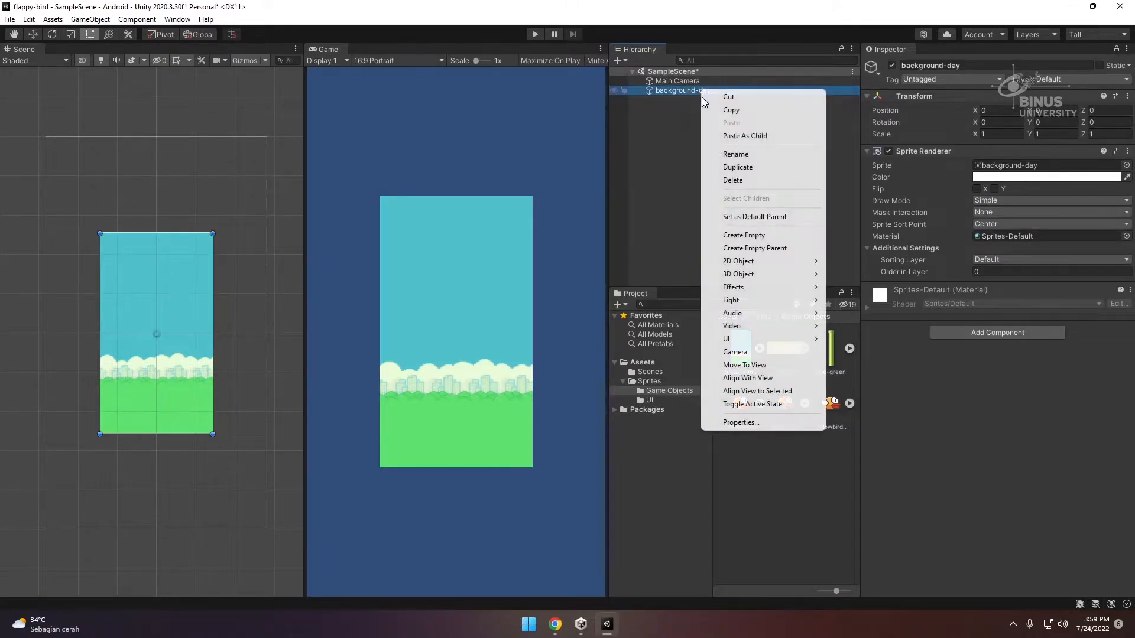
click(679, 120)
click(678, 119)
click(683, 91)
click(687, 99)
click(696, 93)
key(F2)
text(Background)
key(Return)
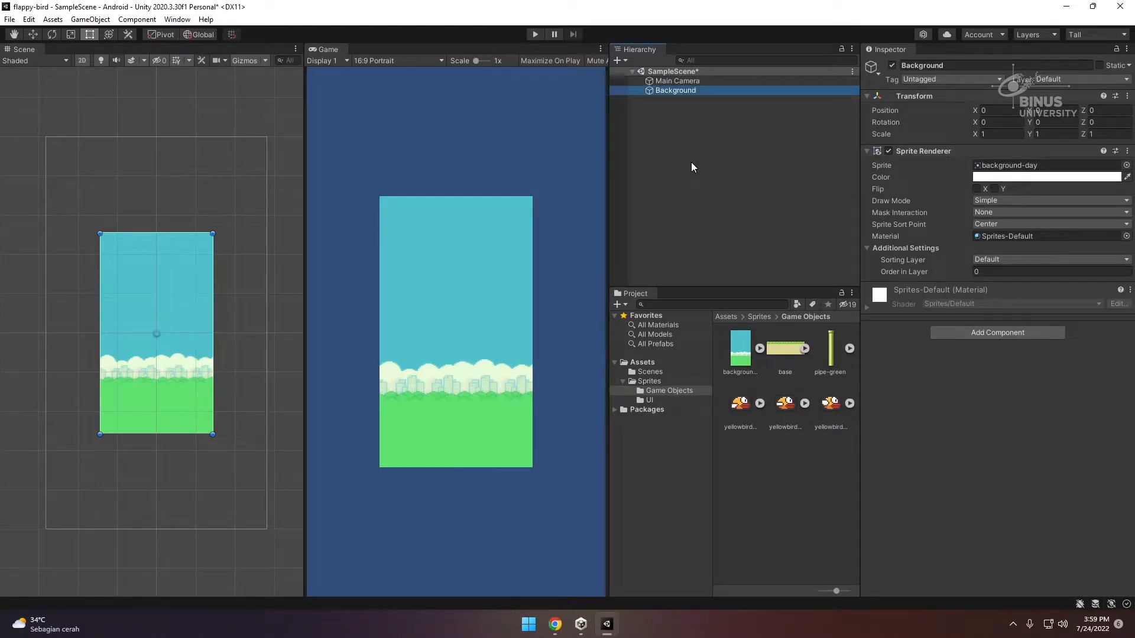
Save SampleScene with the Background object in it.
click(691, 163)
click(711, 82)
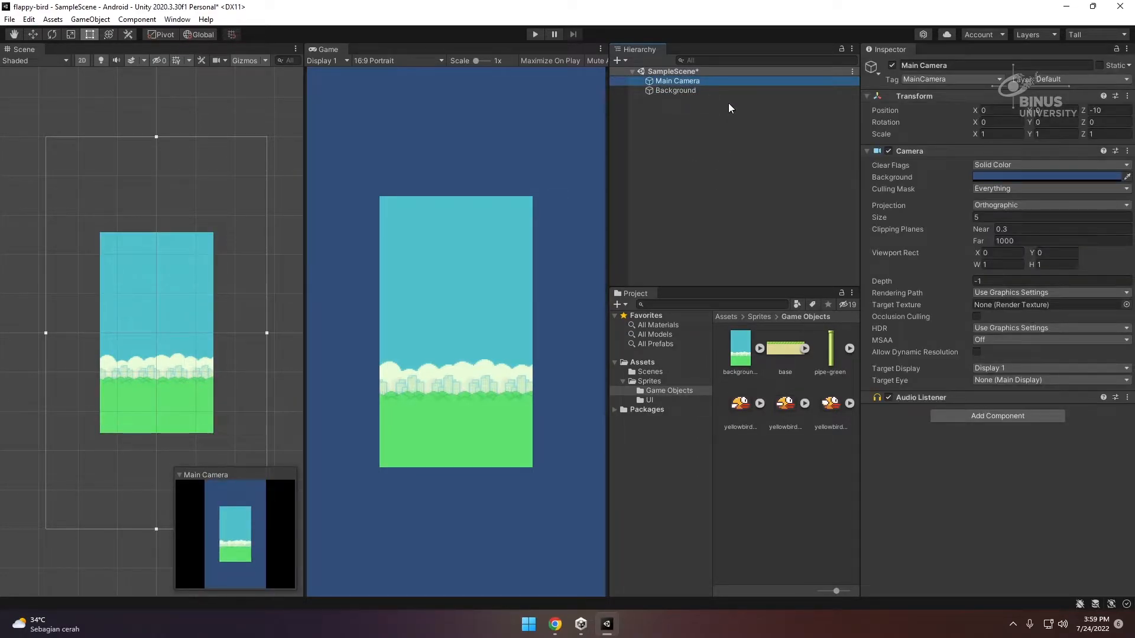
click(726, 106)
click(721, 91)
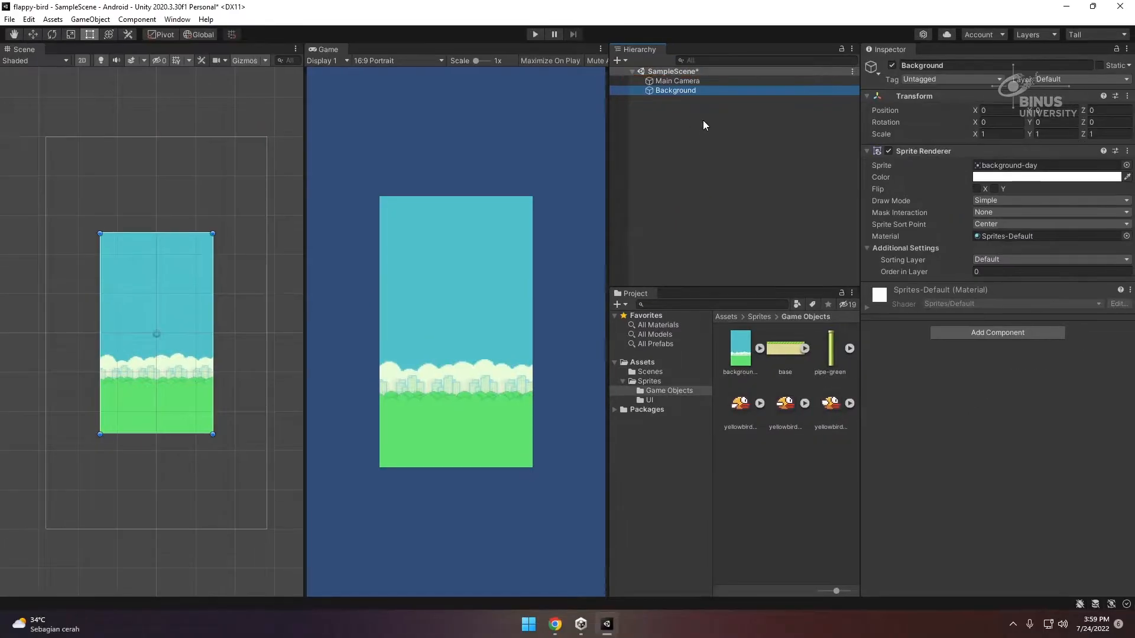
click(685, 203)
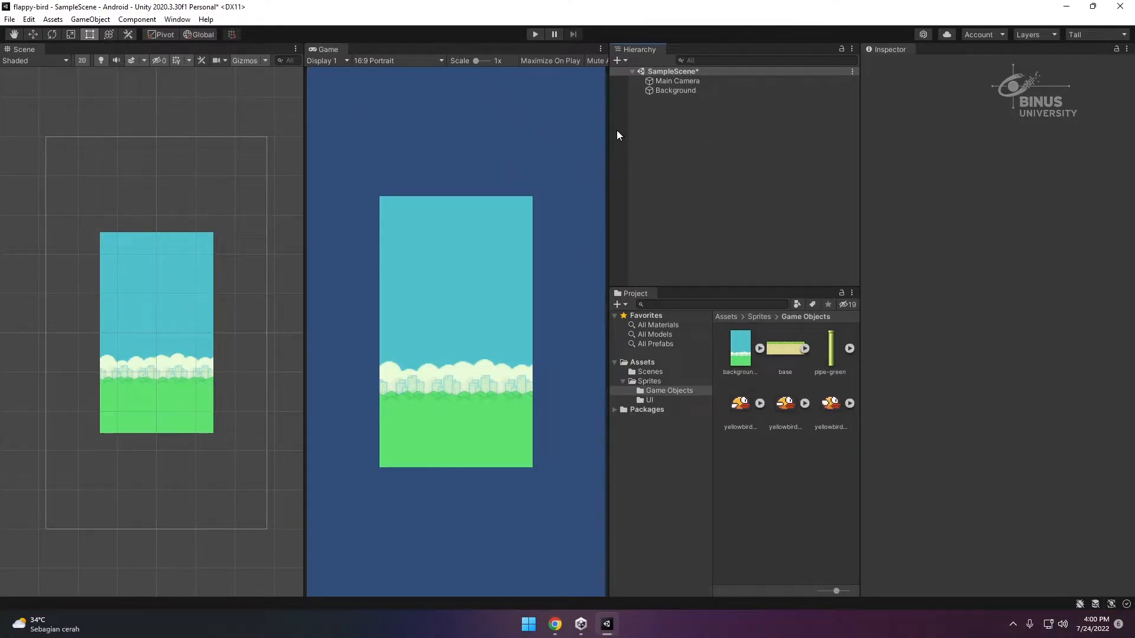
key(ctrl+s)
Try to enlarge the Background sprite uniformly to a scale of about 1.57 by its corner in the scene.
click(685, 90)
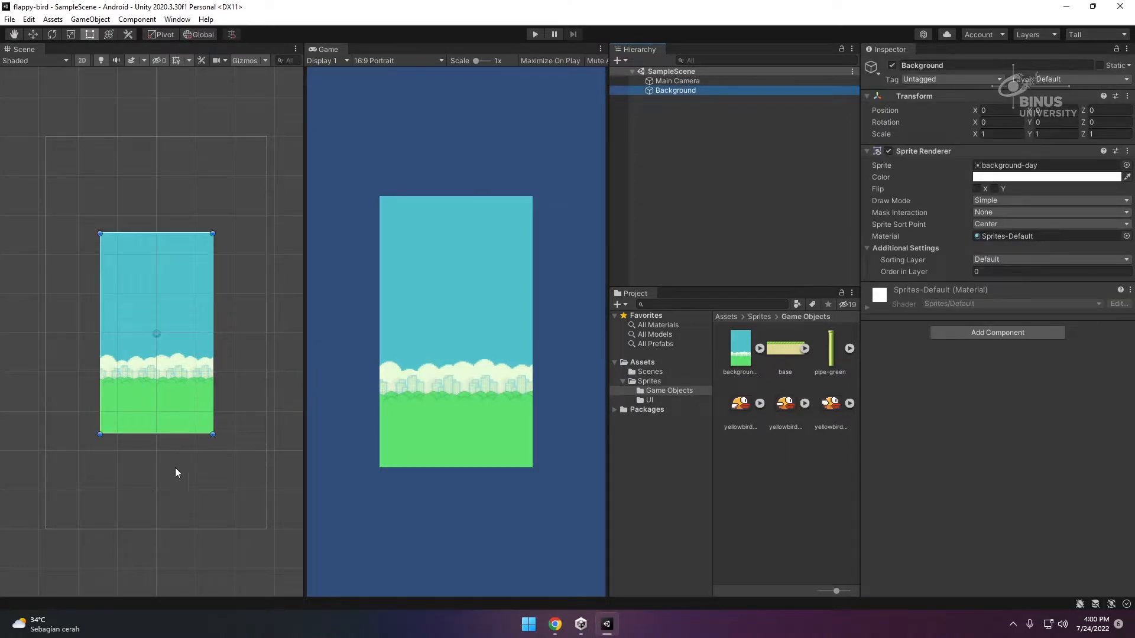
drag(211, 434, 274, 466)
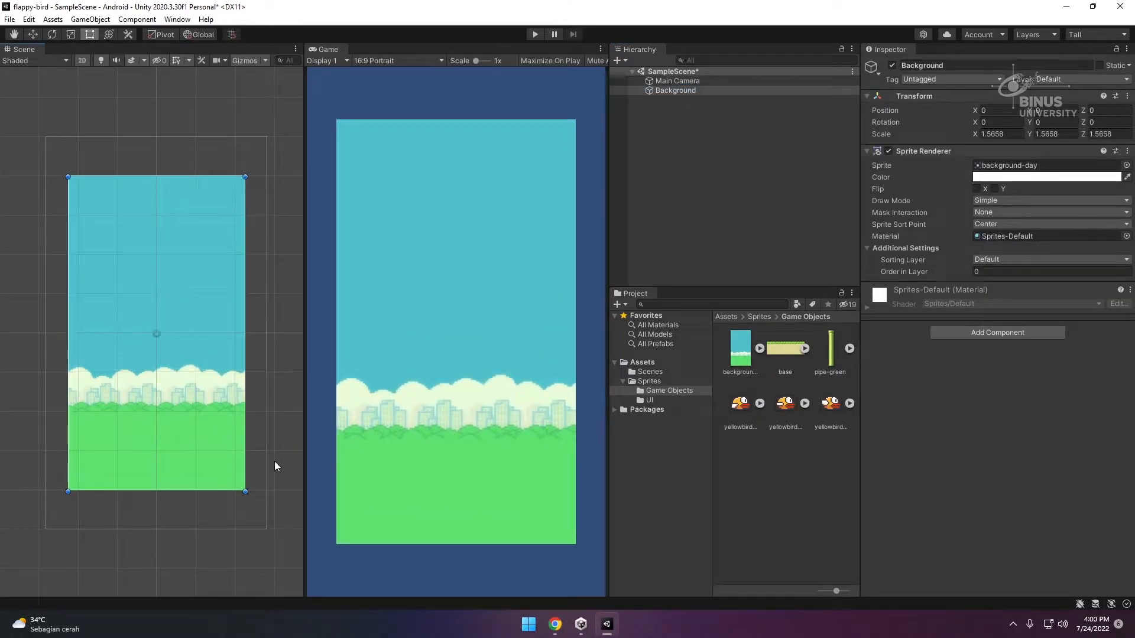
key(ctrl+z)
Set the Main Camera's orthographic size to 2.5 so the background fills the game view, and save the scene.
click(720, 81)
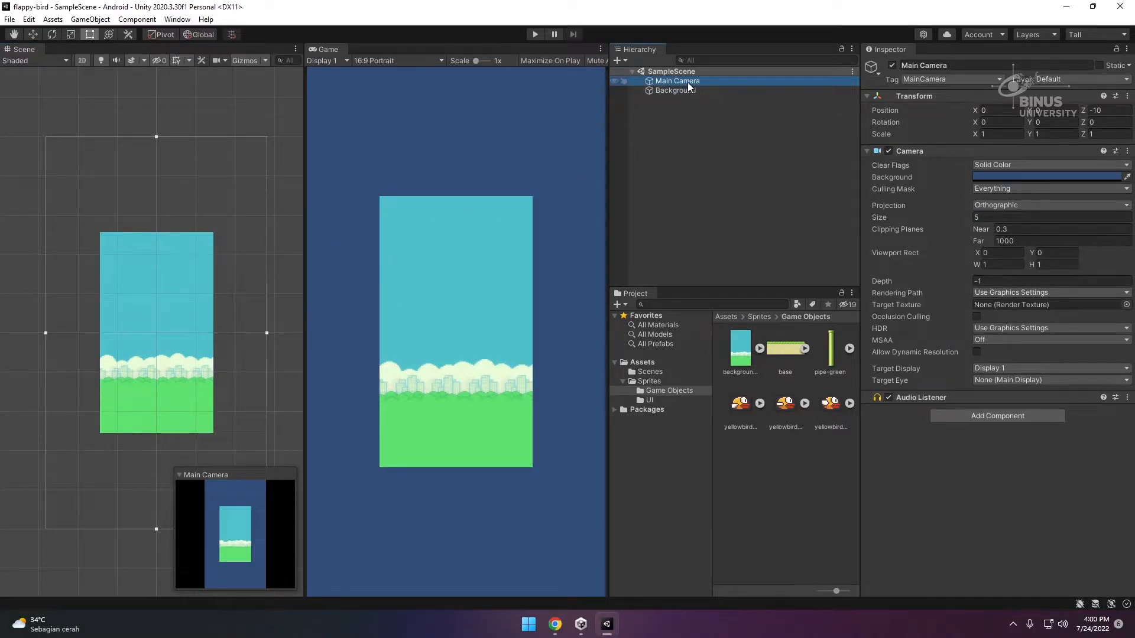
drag(741, 405, 747, 401)
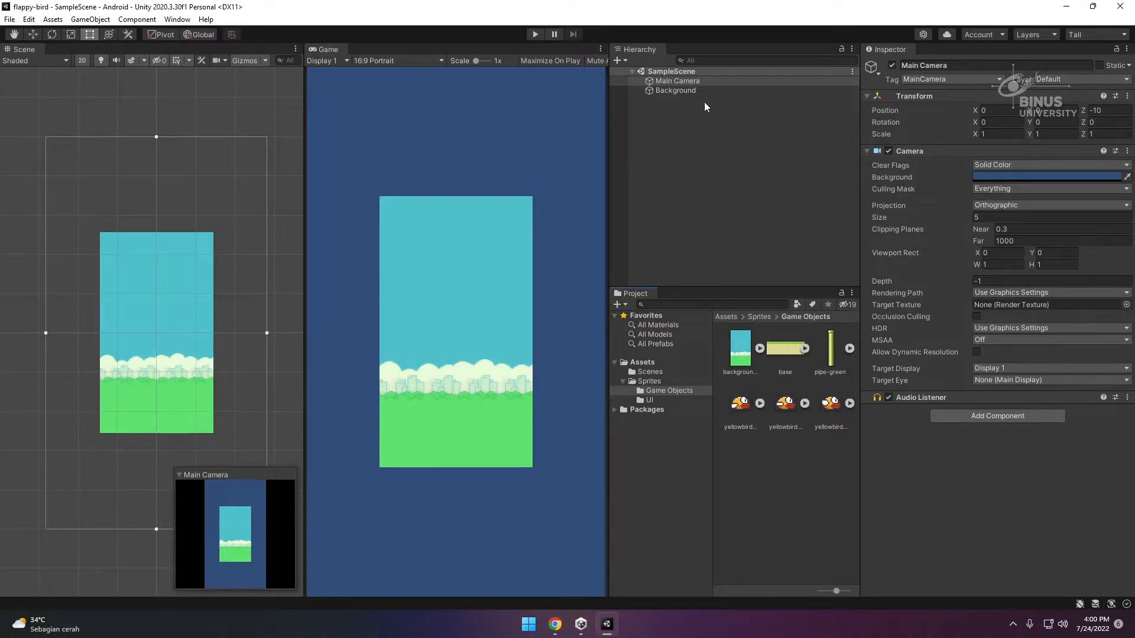
click(693, 81)
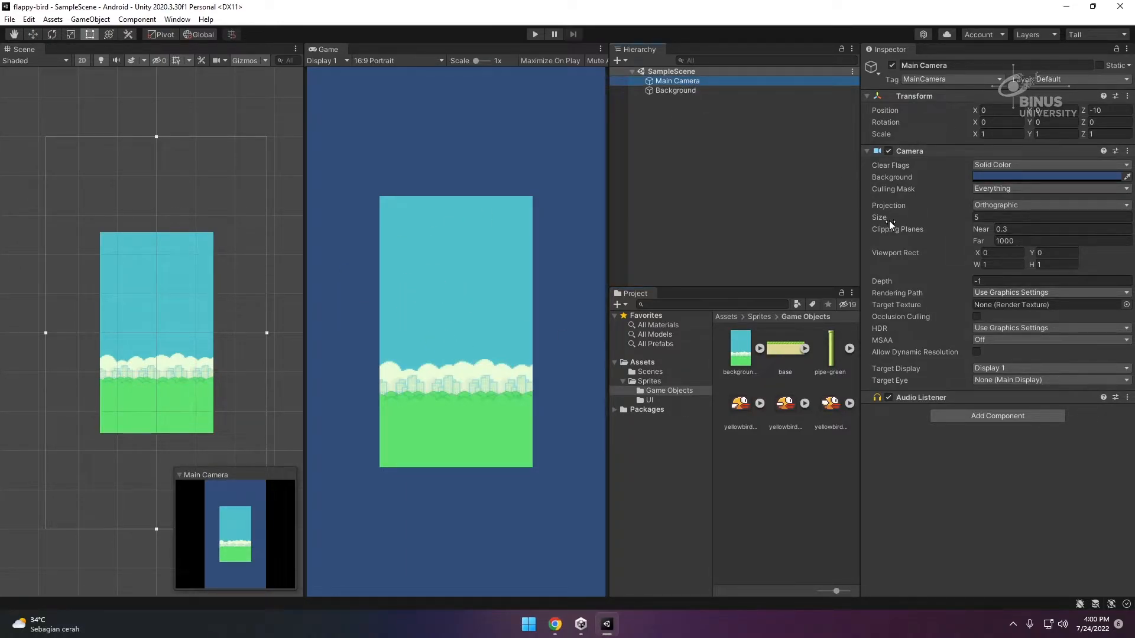
click(729, 128)
click(698, 81)
click(703, 109)
click(680, 80)
drag(956, 217, 935, 218)
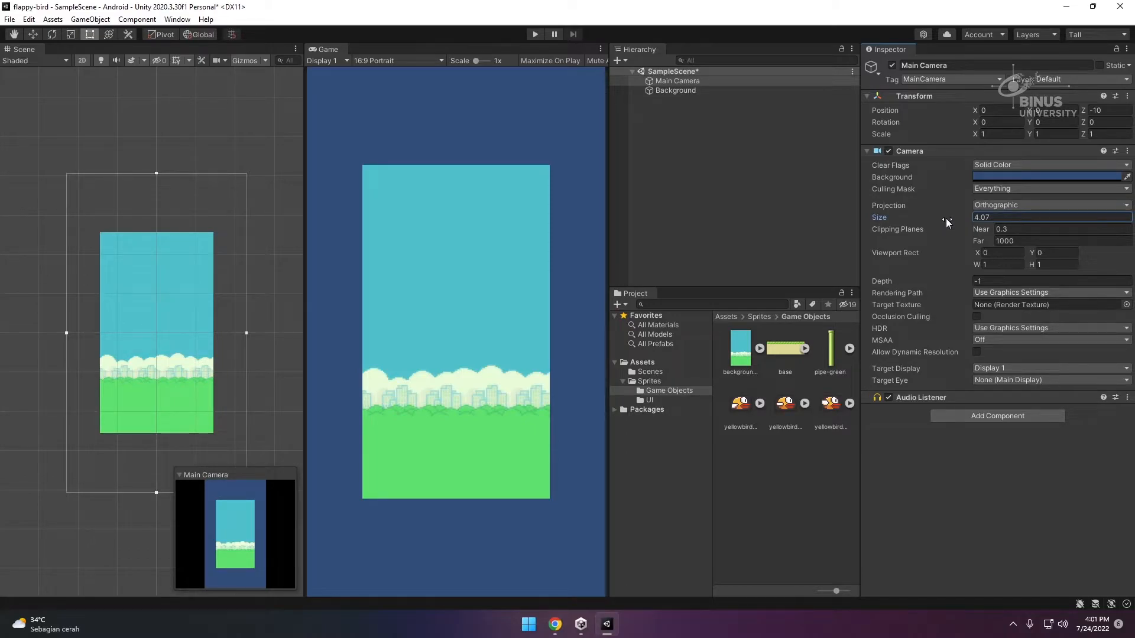
drag(944, 218, 923, 214)
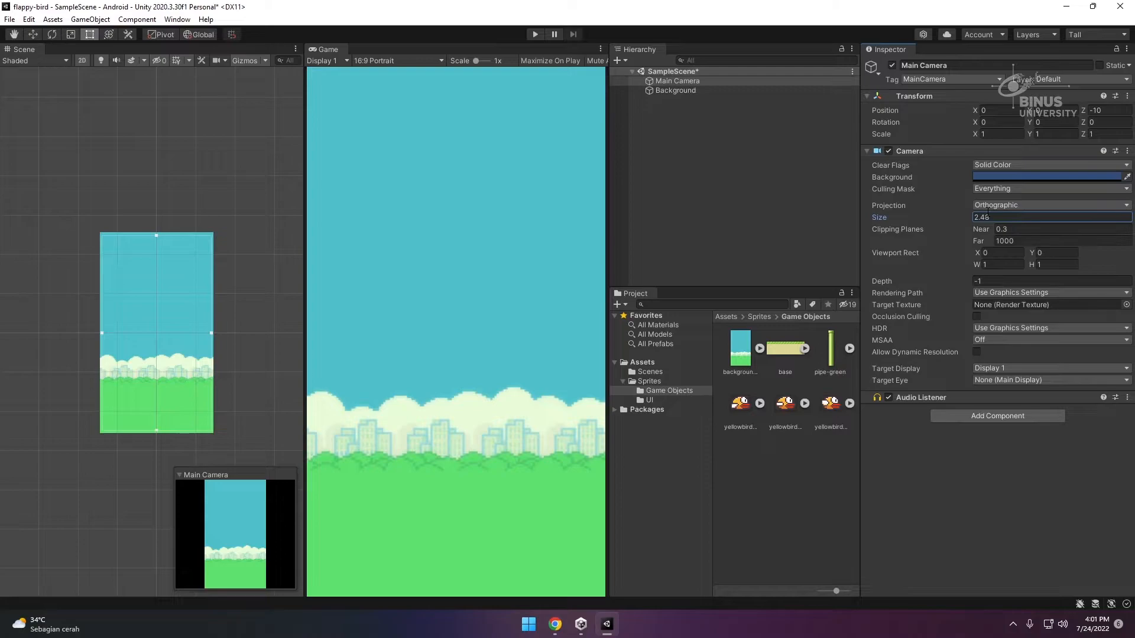
click(1010, 215)
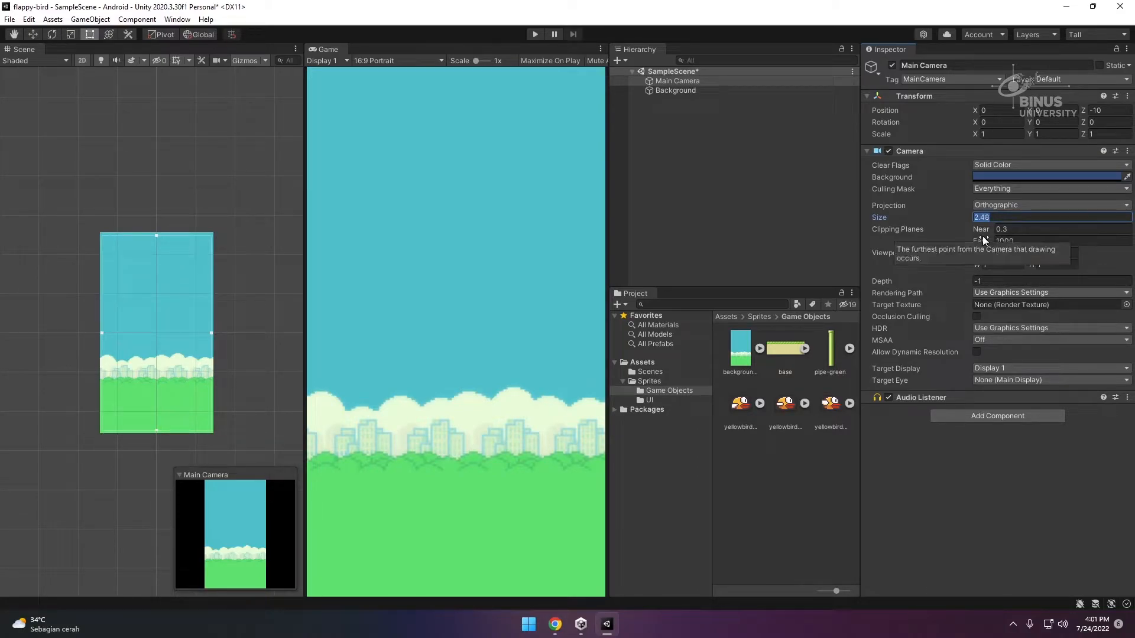
text(2.5)
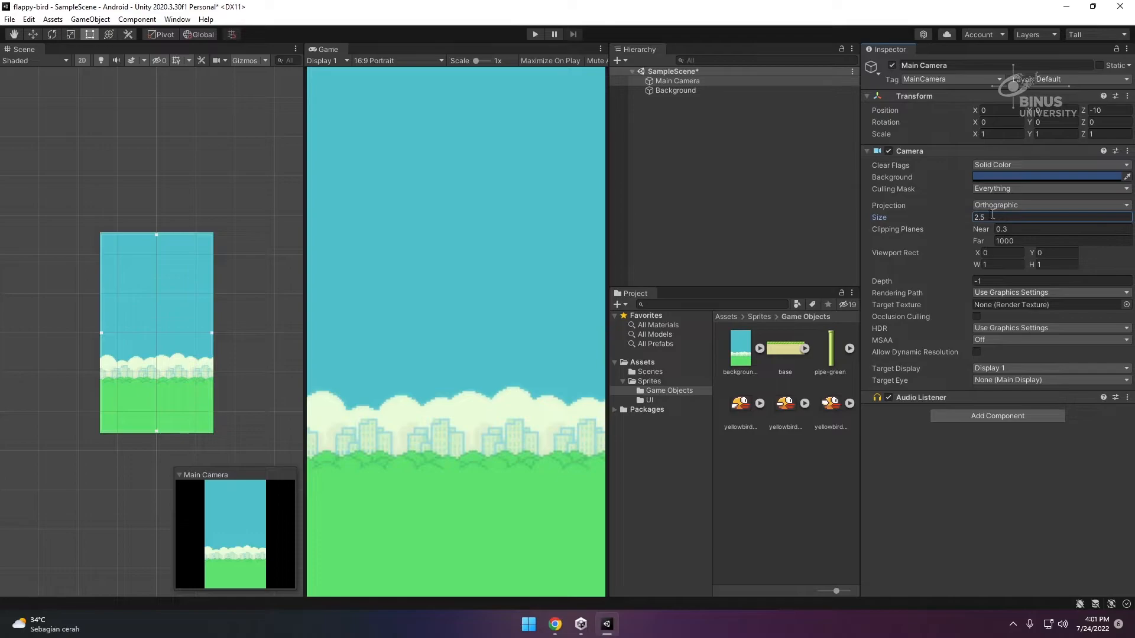
click(727, 200)
key(ctrl+s)
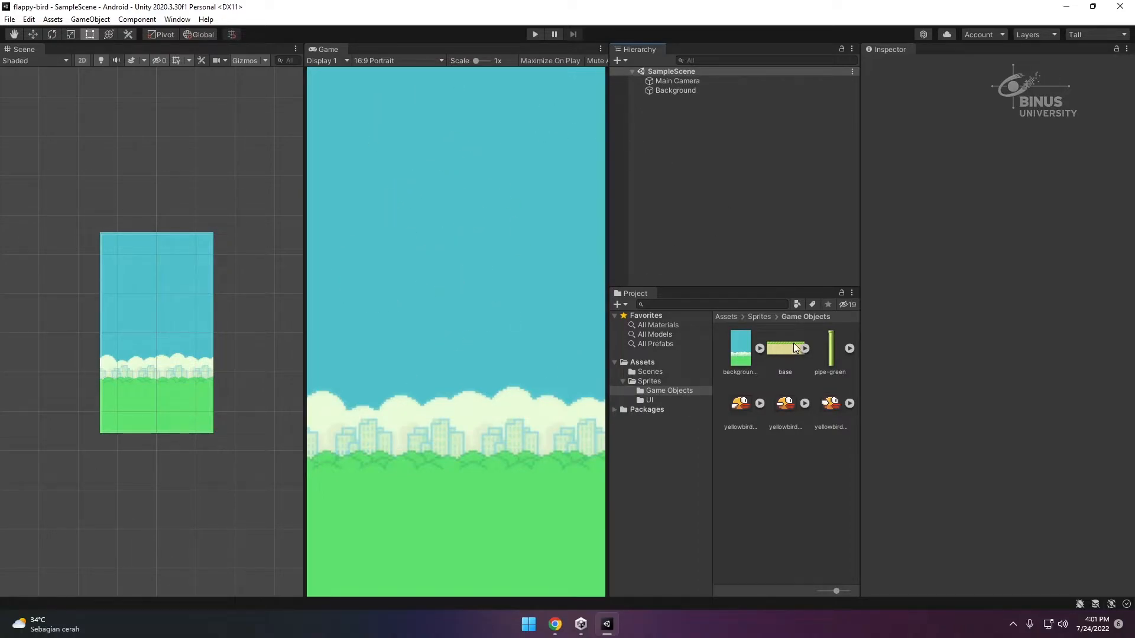
Add the base ground sprite from the Game Objects folder to SampleScene.
drag(790, 355, 759, 206)
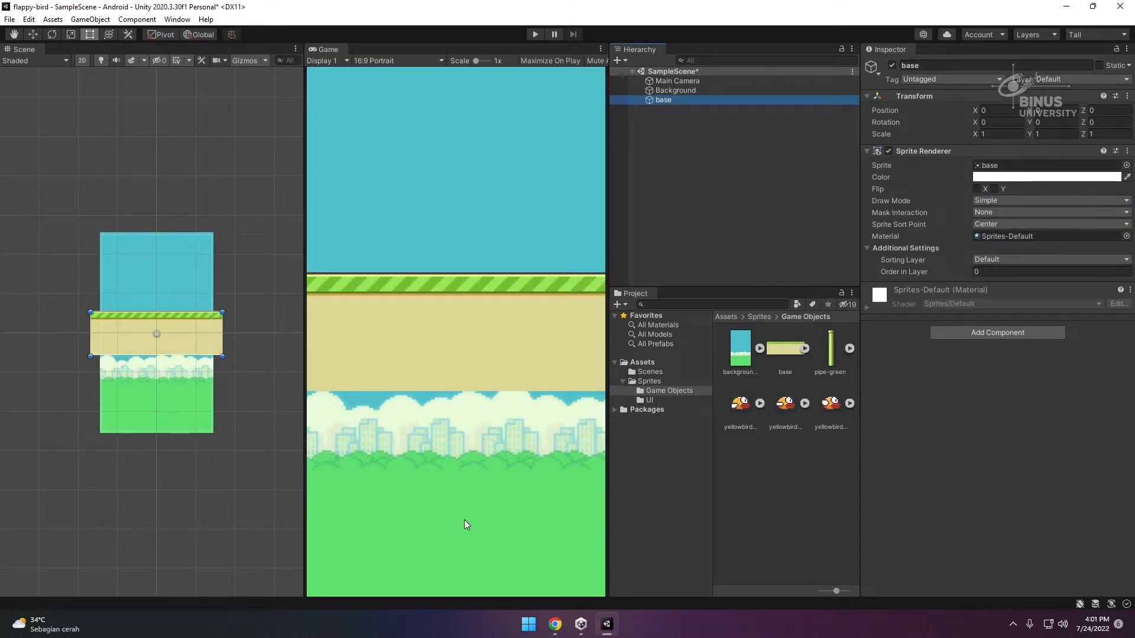
scroll(118, 366, up, 1)
scroll(118, 367, up, 2)
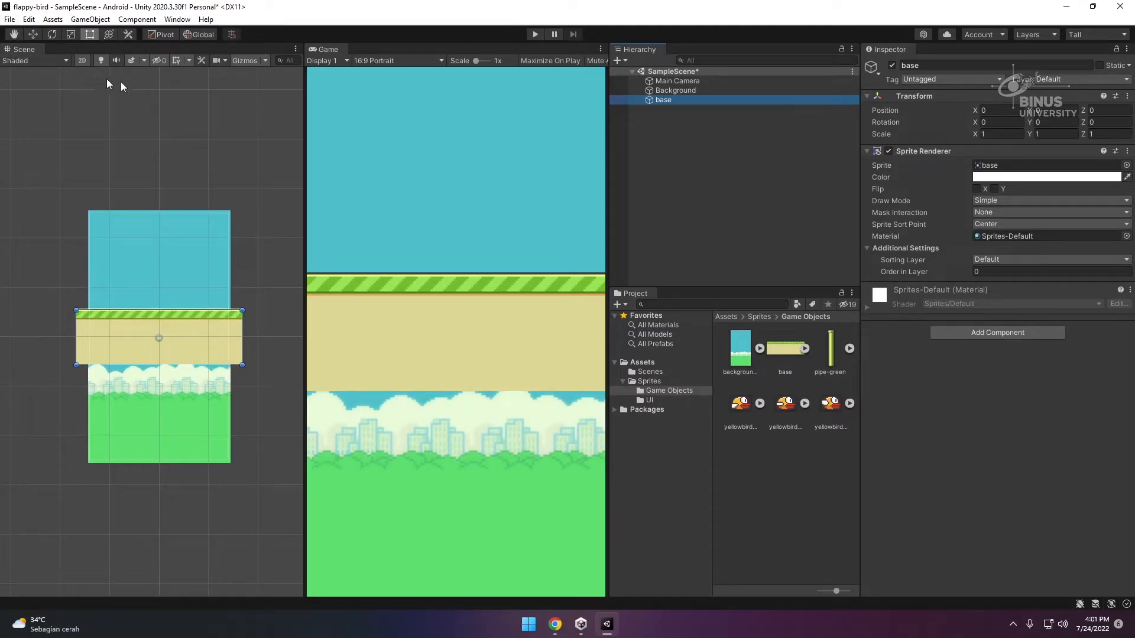
middle_drag(190, 291, 165, 257)
scroll(165, 253, up, 5)
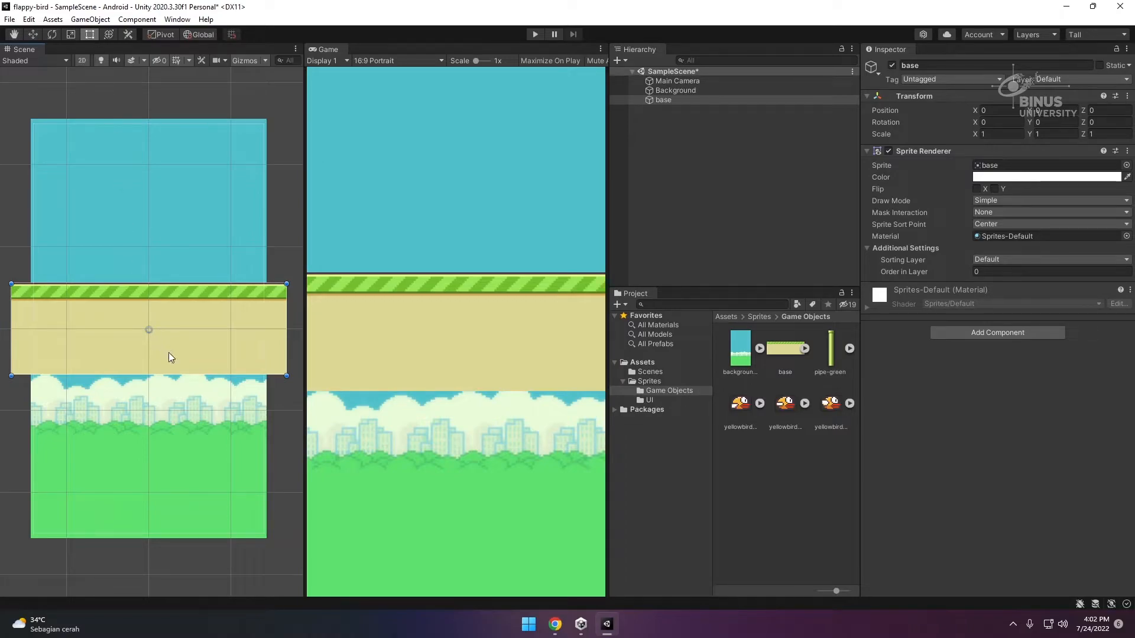
Rename the ground object in the scene as Base with a capital B.
click(674, 100)
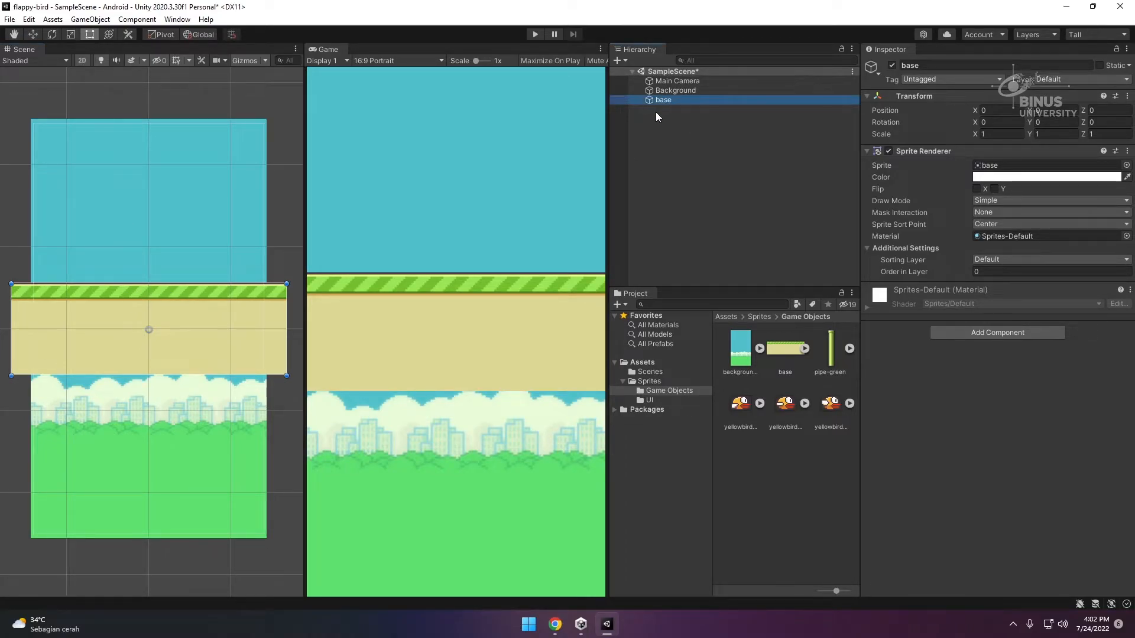
key(Left)
key(Delete)
text(B)
key(Return)
middle_drag(135, 344, 168, 299)
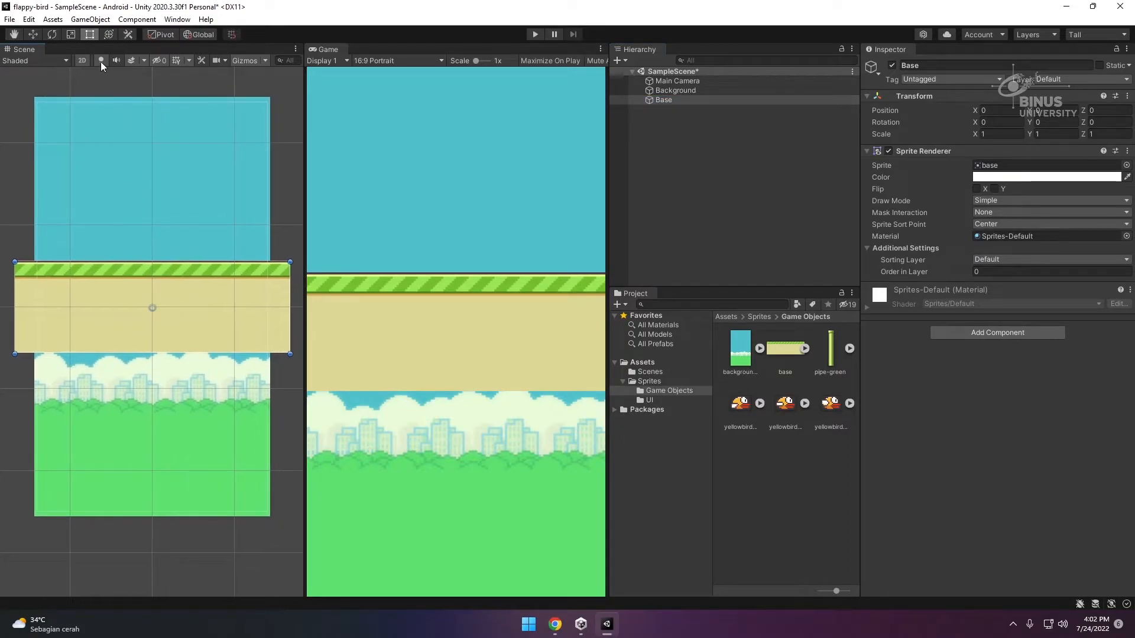
click(30, 34)
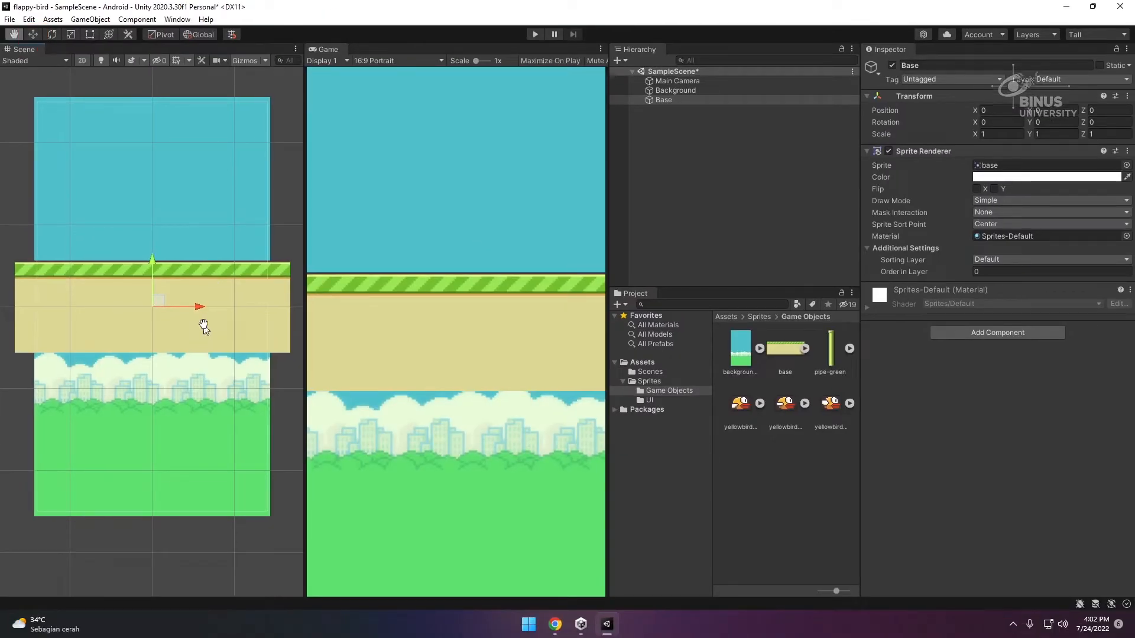
middle_drag(406, 634, 413, 619)
middle_drag(368, 518, 344, 406)
middle_drag(144, 196, 152, 220)
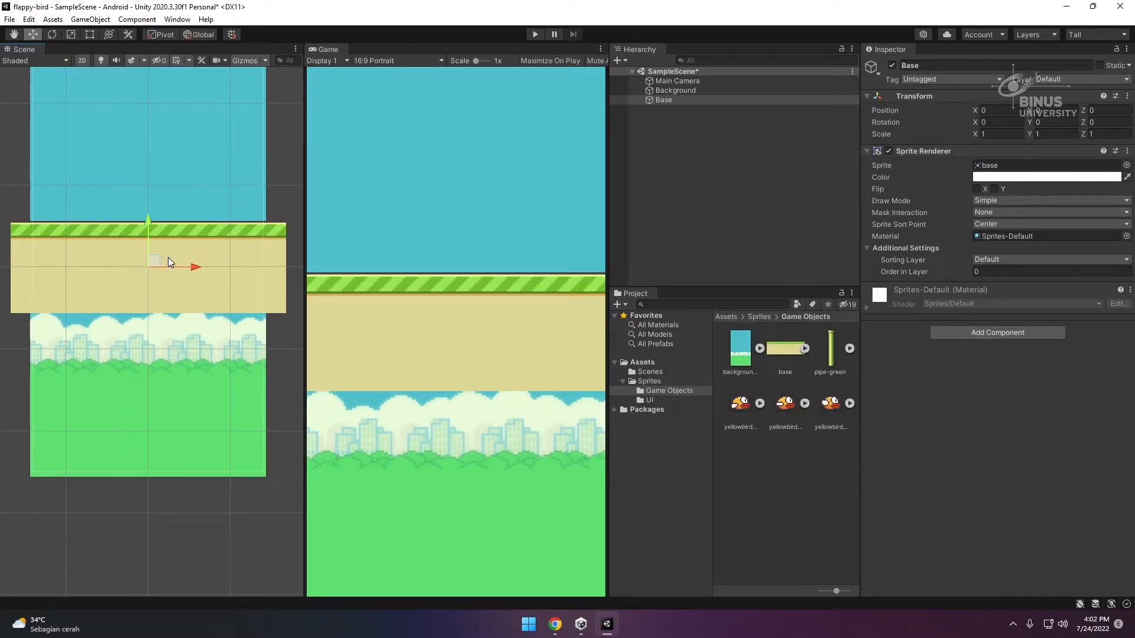
middle_drag(178, 168, 176, 211)
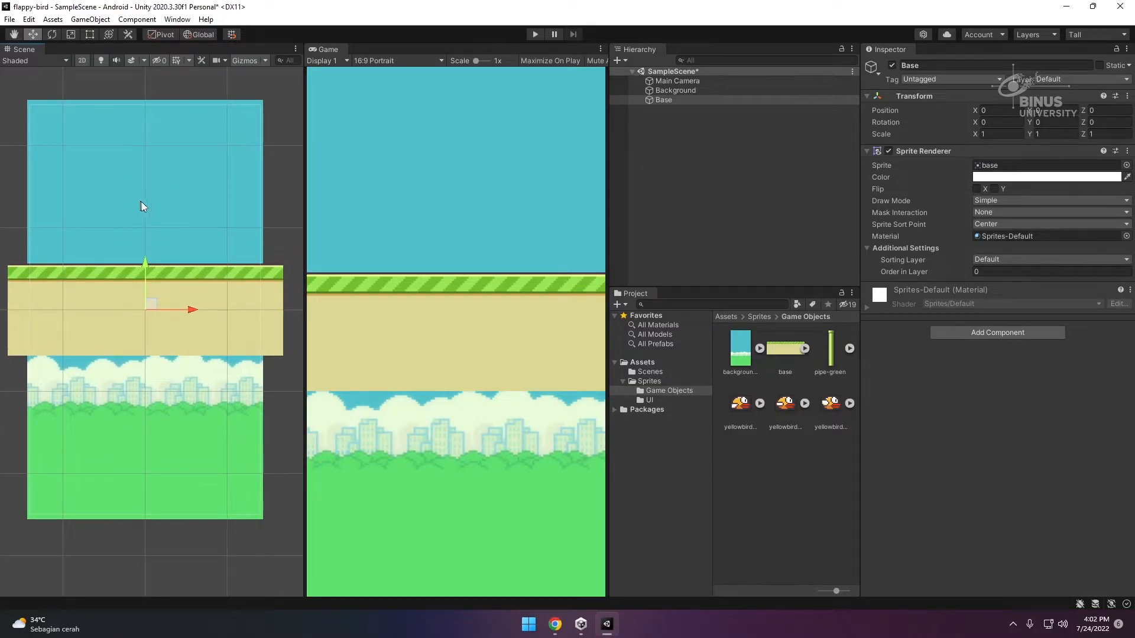
middle_drag(157, 262, 133, 258)
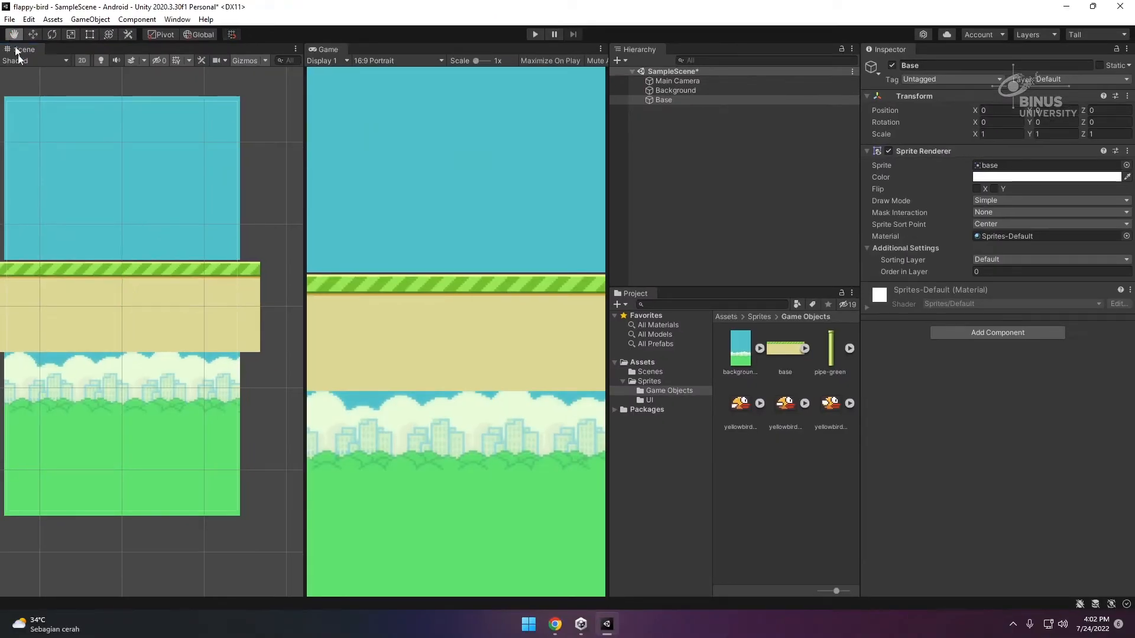
drag(126, 247, 152, 247)
scroll(151, 182, up, 1)
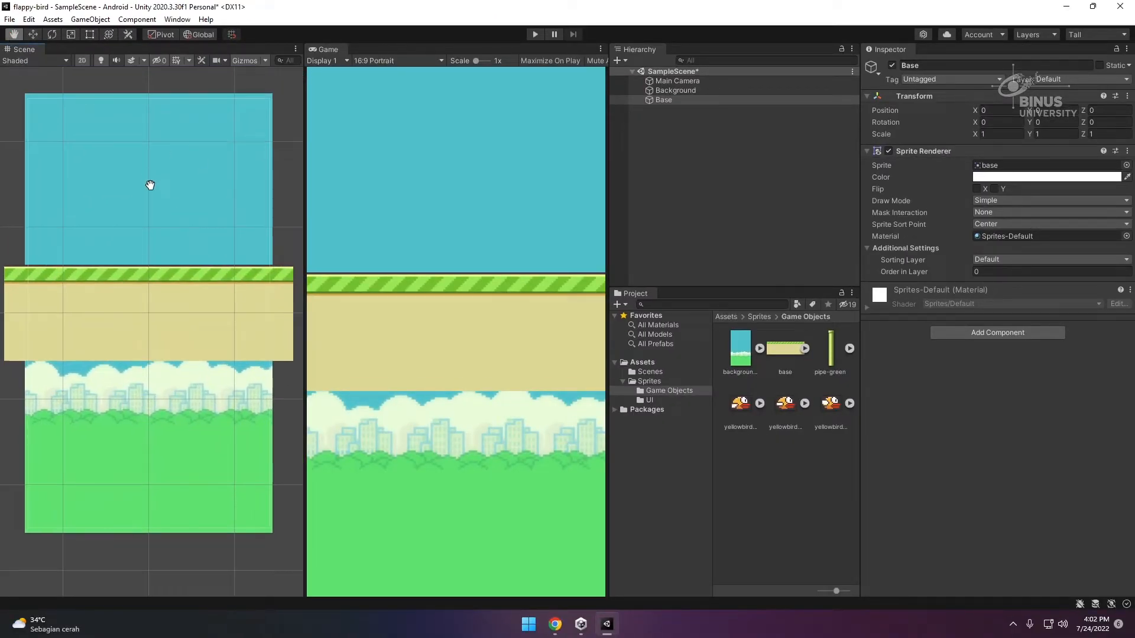
Move the Base object straight down about 2.2 units so it sits as ground over the background's lower edge.
key(w)
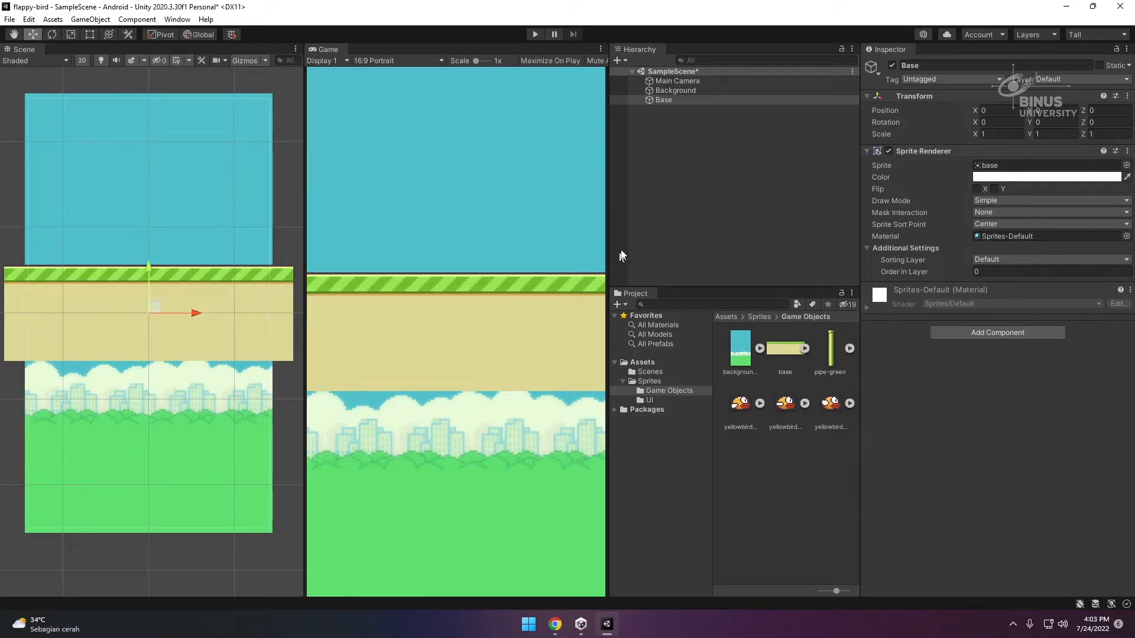
click(667, 100)
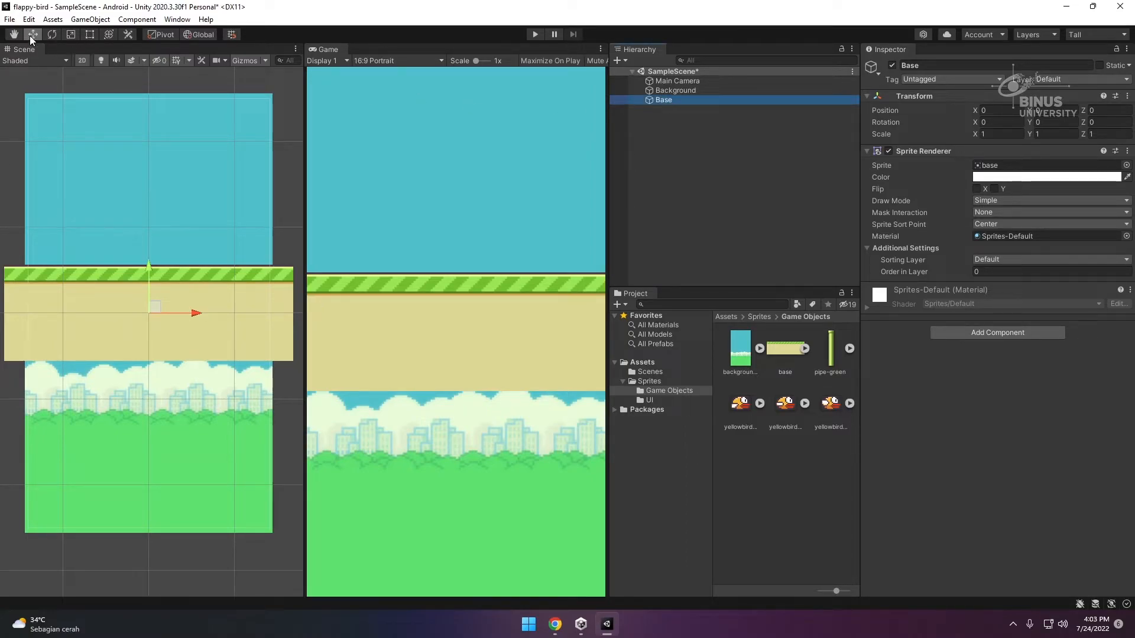
drag(147, 267, 144, 437)
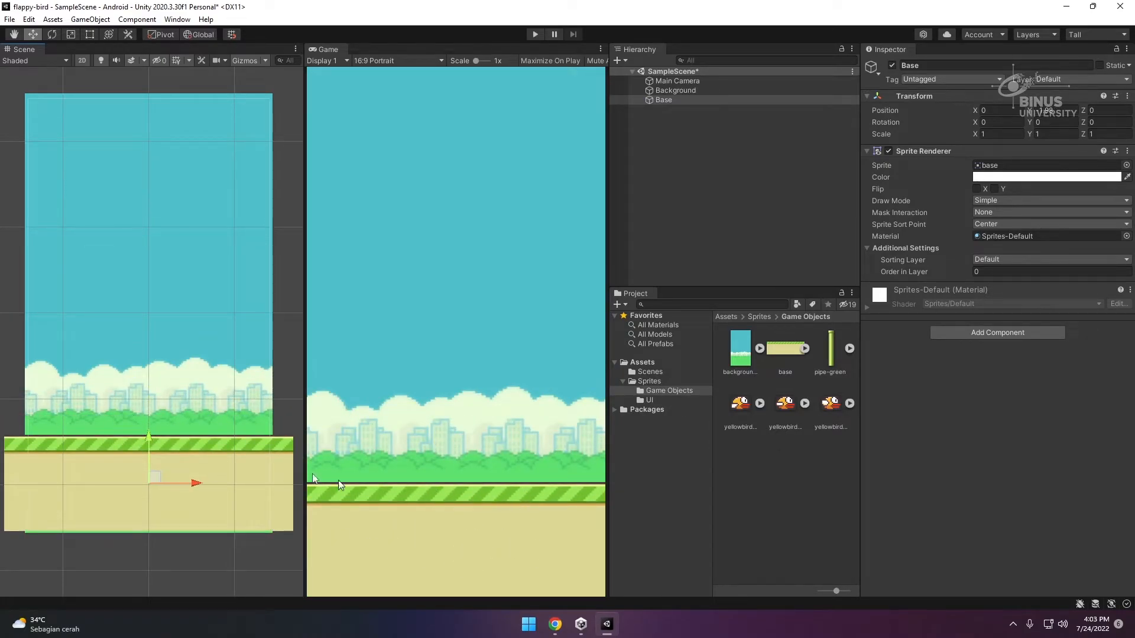
drag(145, 442, 189, 456)
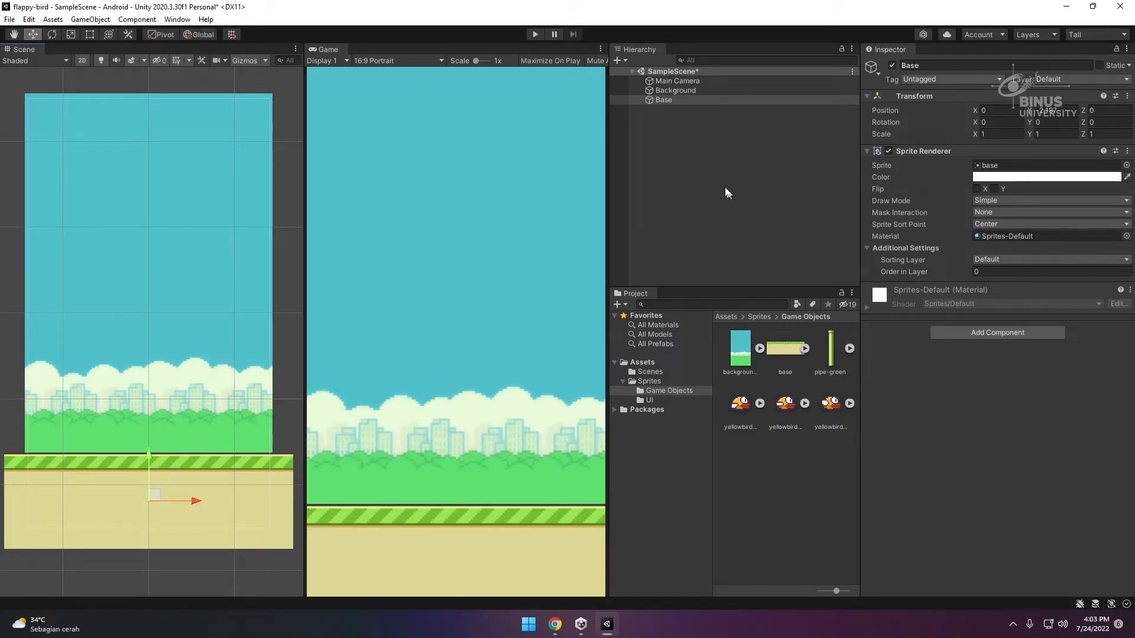
Add the pipe-green sprite from the Game Objects folder to SampleScene.
click(741, 209)
drag(830, 351, 738, 218)
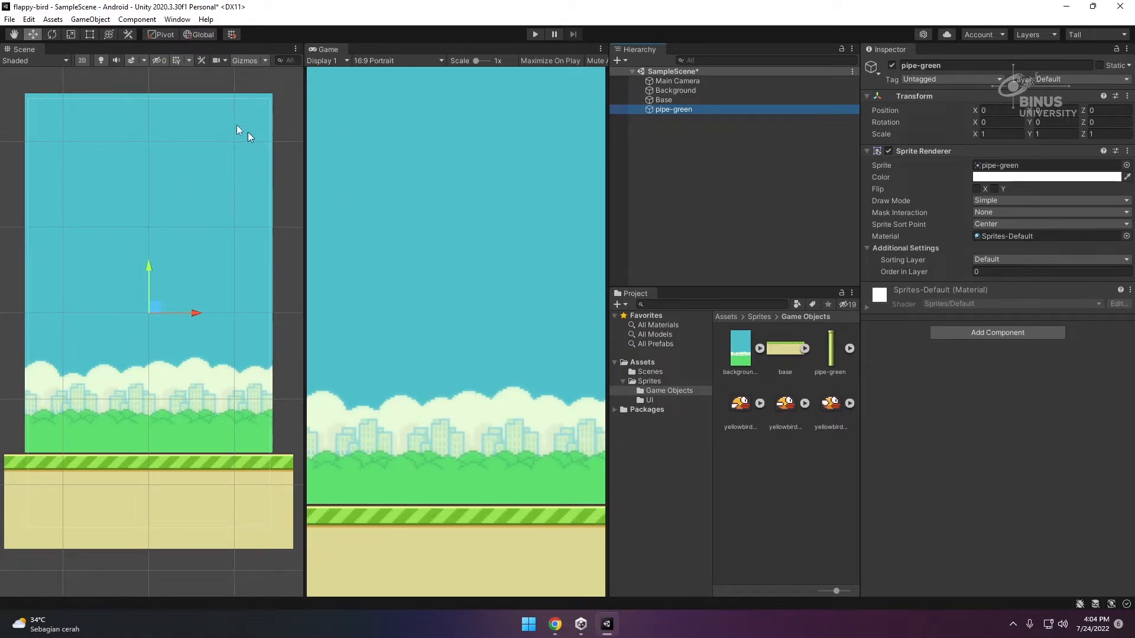
click(714, 90)
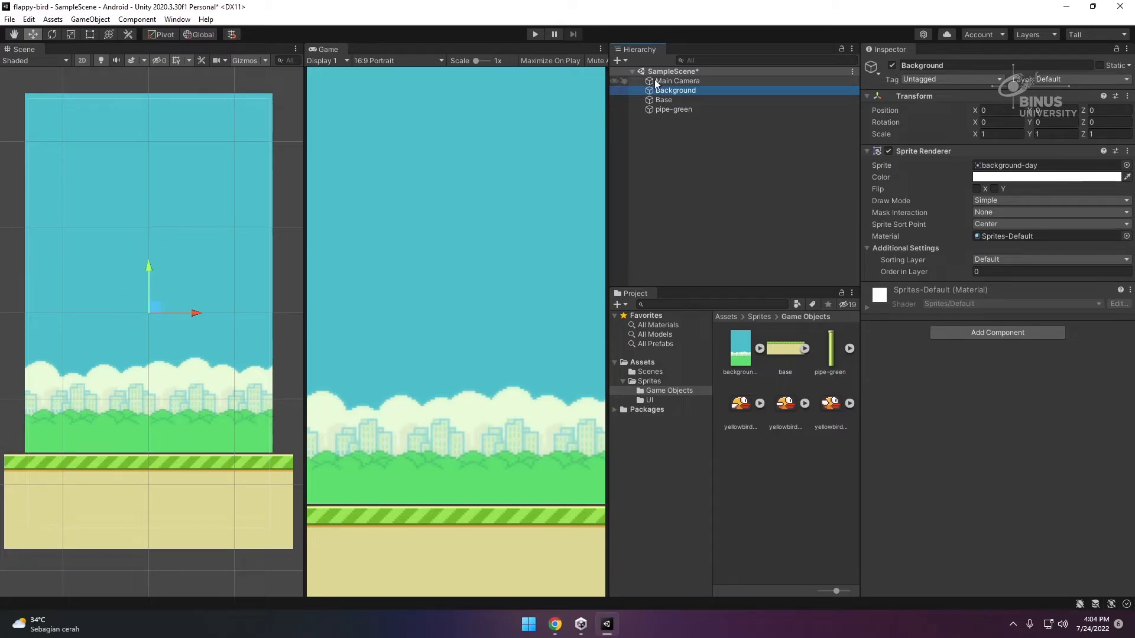
click(684, 100)
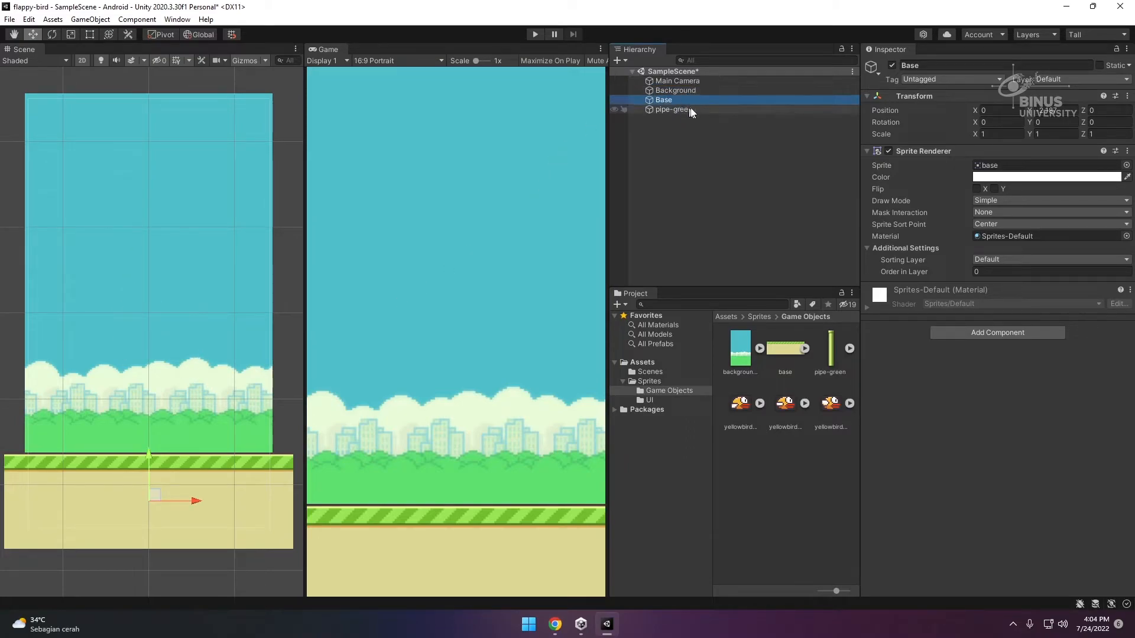
Set the Order in Layer to 1 for the Base sprite and 2 for the pipe-green sprite.
click(671, 94)
click(676, 101)
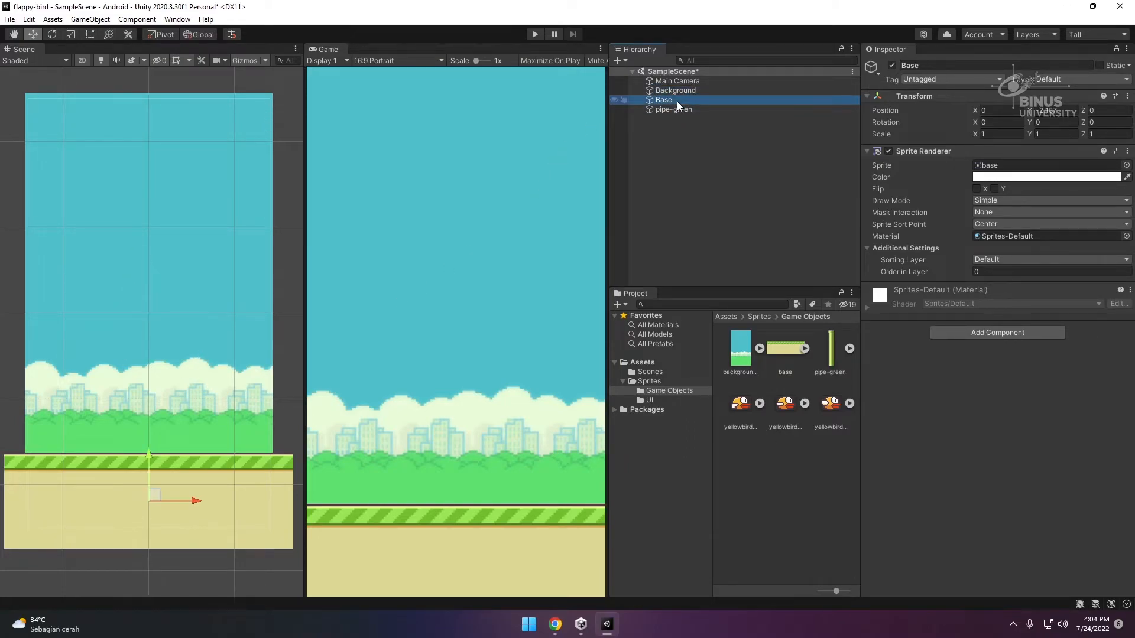
click(678, 93)
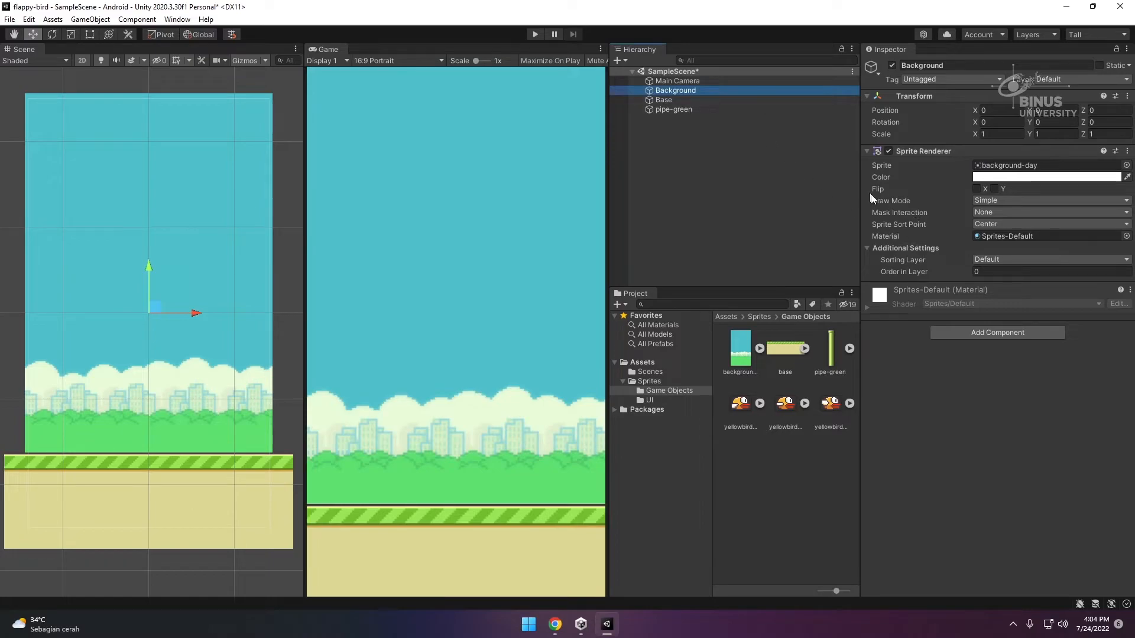
click(677, 99)
click(986, 274)
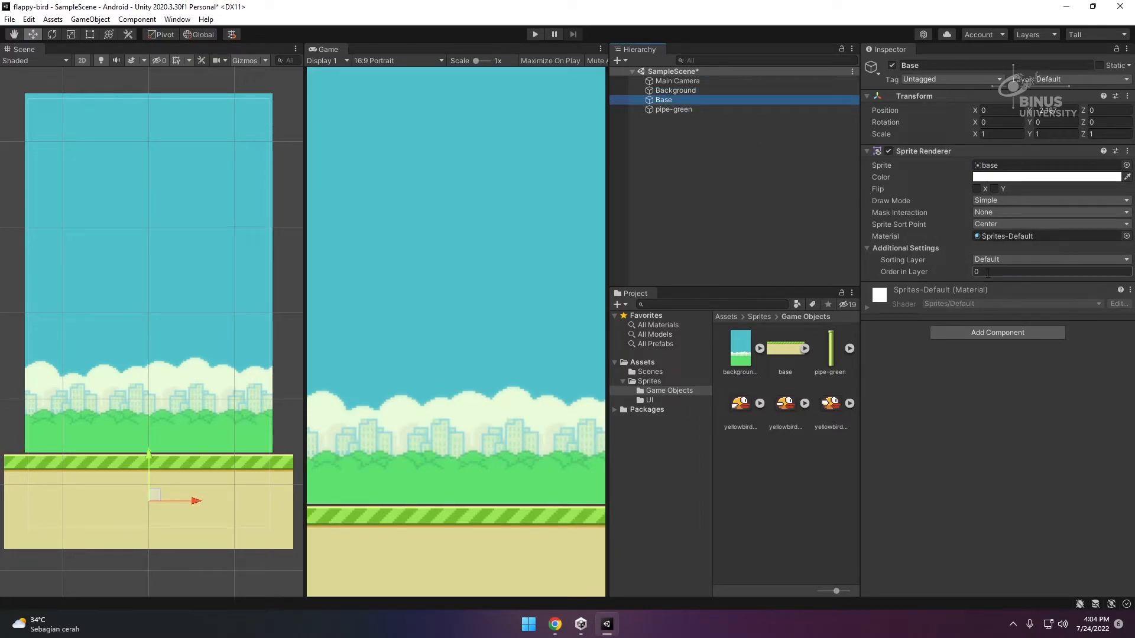
text(1)
click(701, 111)
click(993, 271)
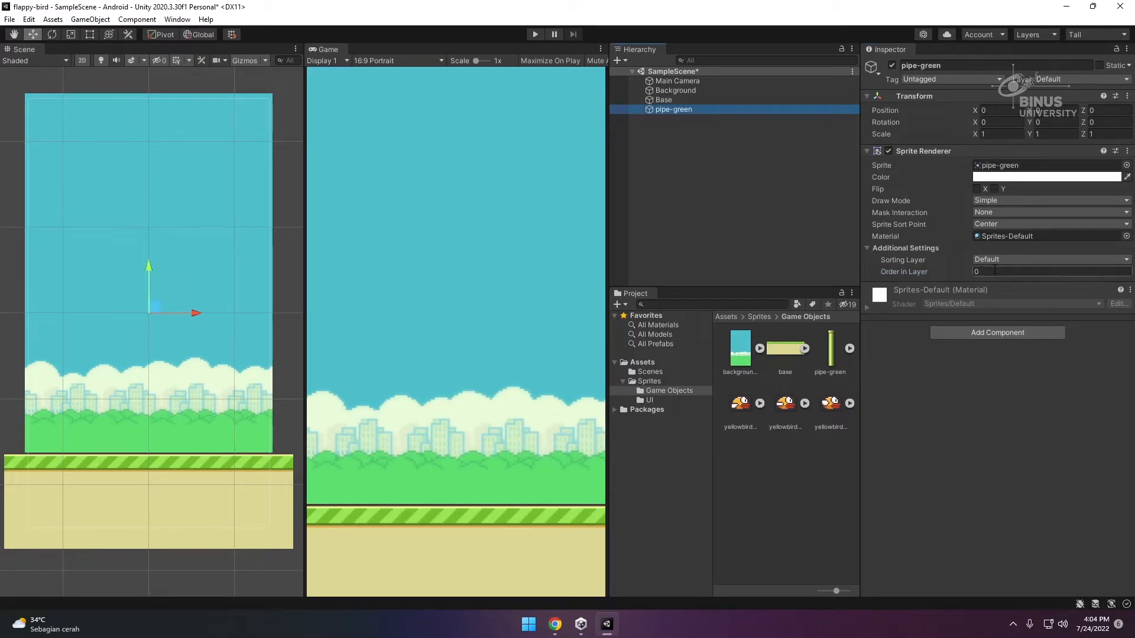
text(2)
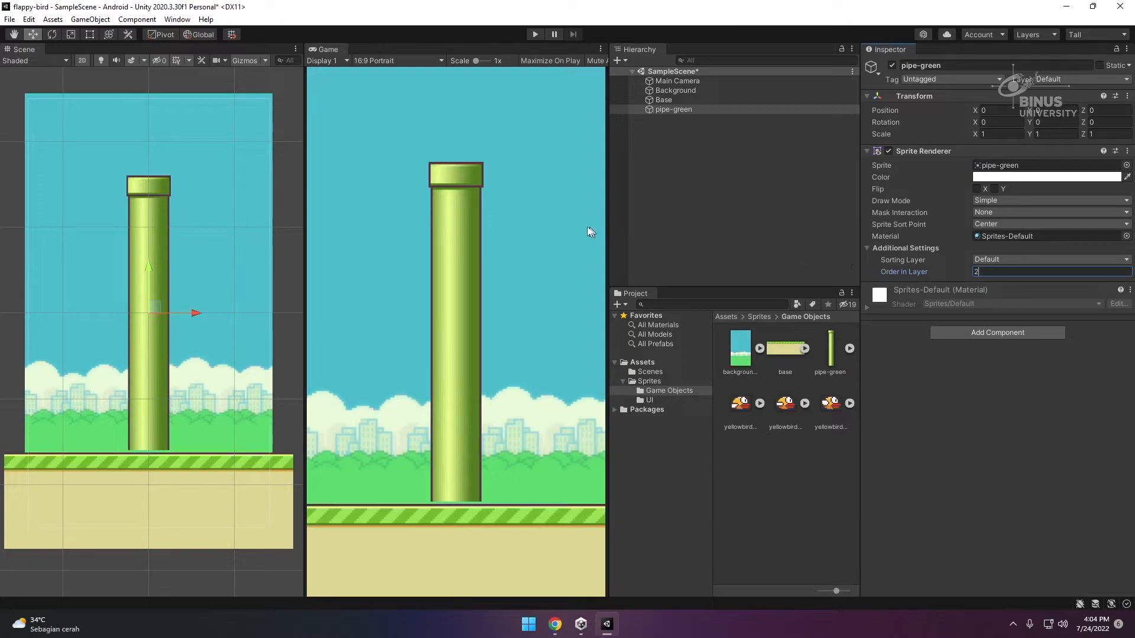
Move the pipe-green object straight down about 1.7 units so its lower part overlaps the ground.
click(683, 110)
middle_drag(169, 251, 175, 229)
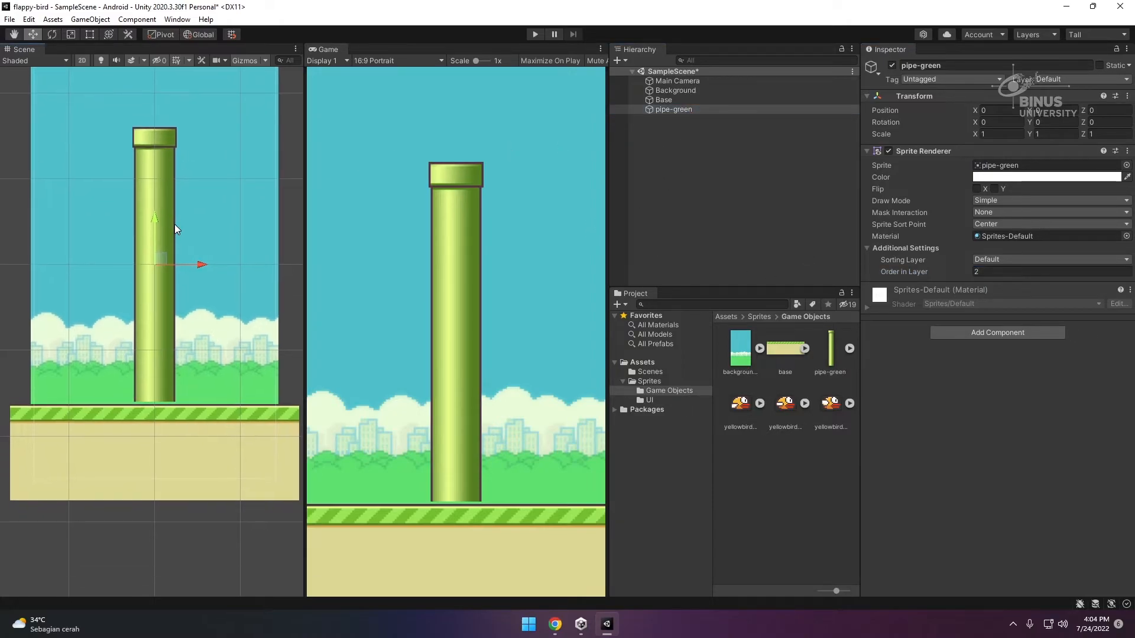
drag(152, 216, 176, 362)
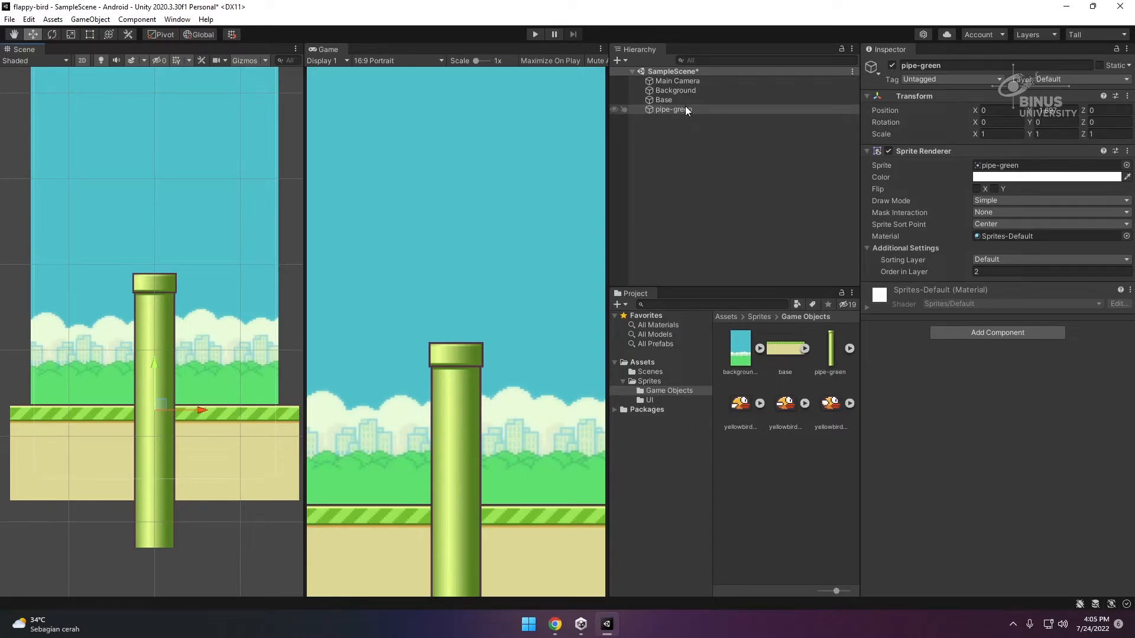
Set the Order in Layer to 1 for pipe-green and 2 for Base so the ground covers the pipe.
click(982, 272)
text(1)
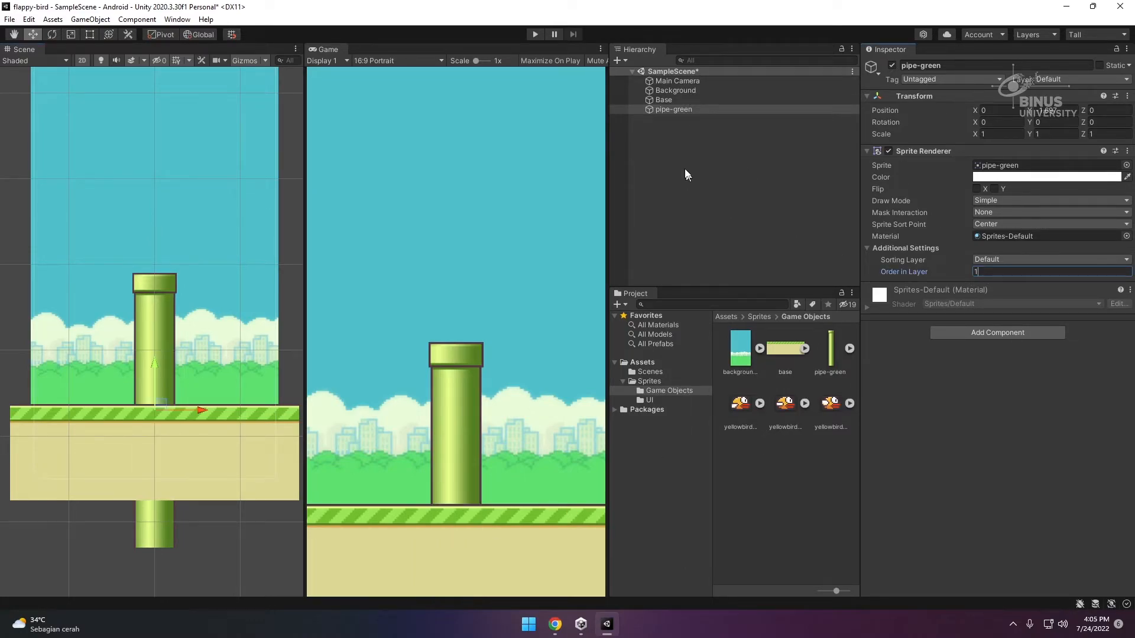
click(669, 99)
click(978, 272)
text(2)
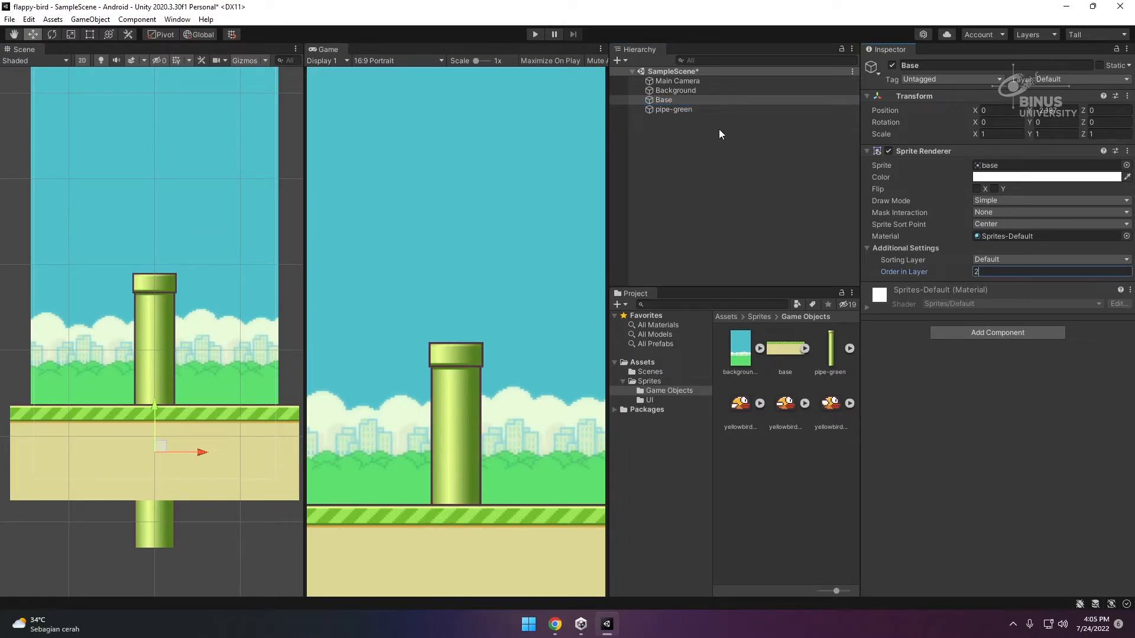
Duplicate the pipe-green object in the scene.
click(693, 110)
scroll(156, 350, down, 1)
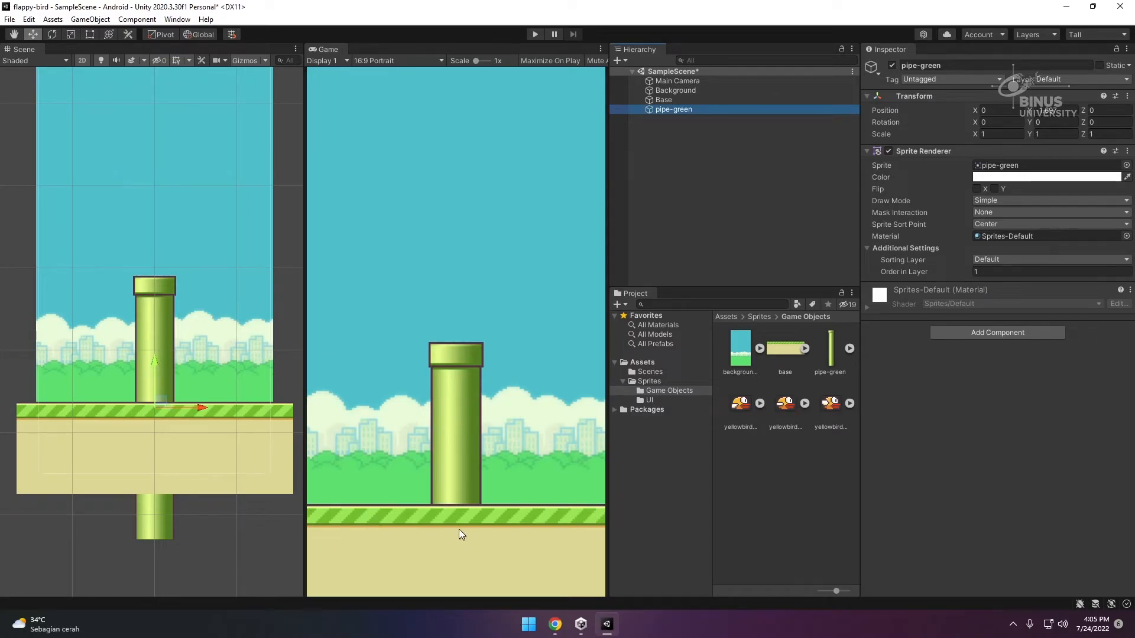
click(697, 110)
click(676, 123)
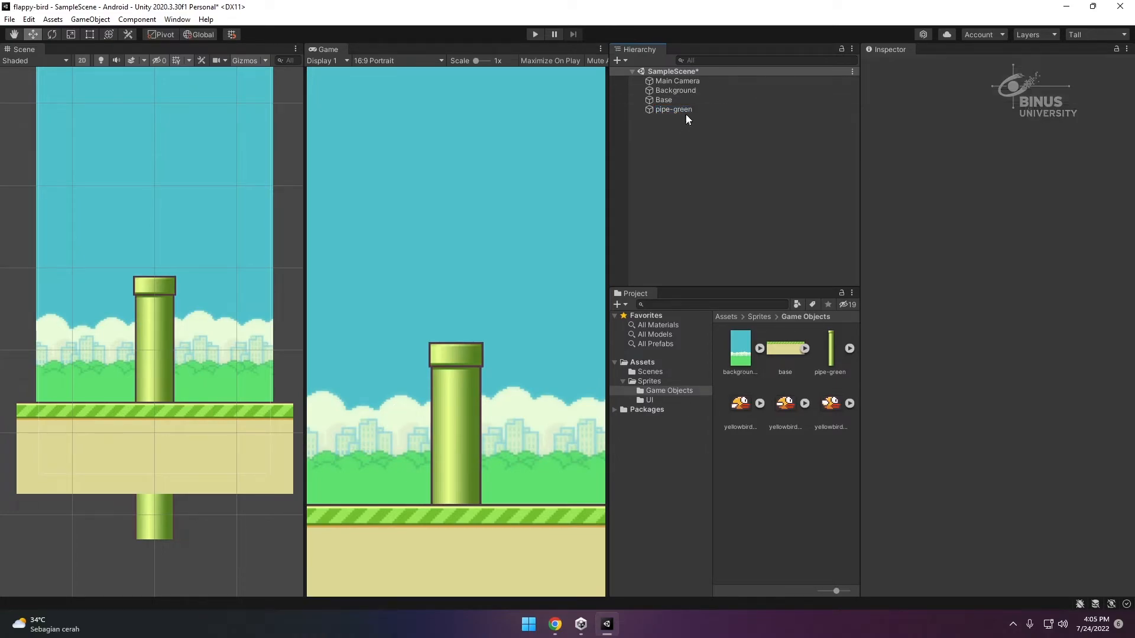
click(685, 111)
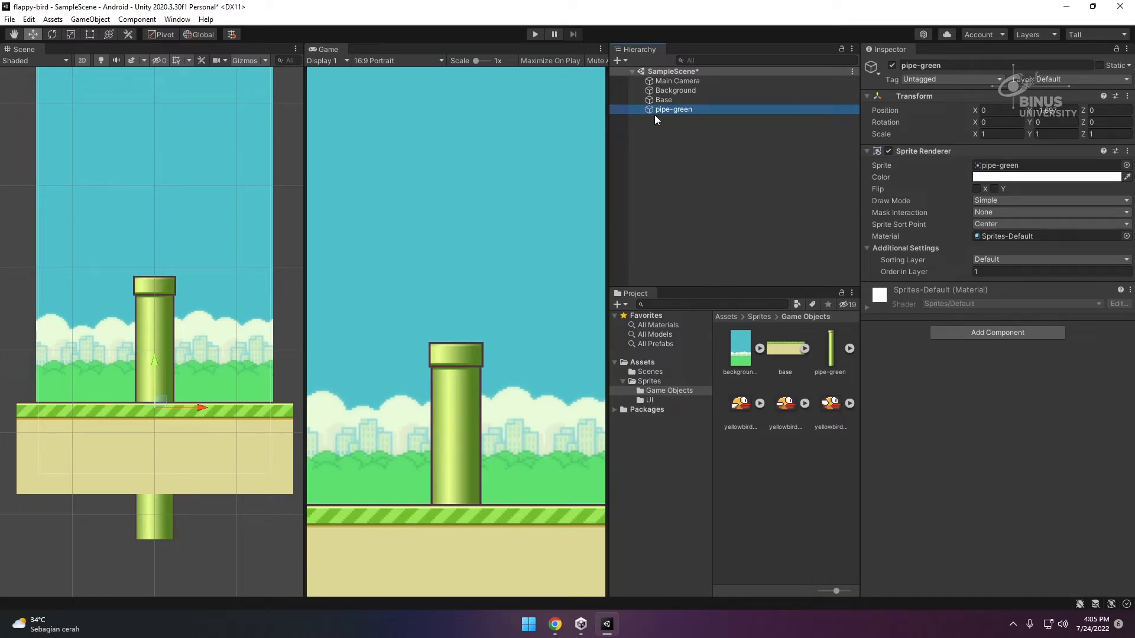
right_click(670, 114)
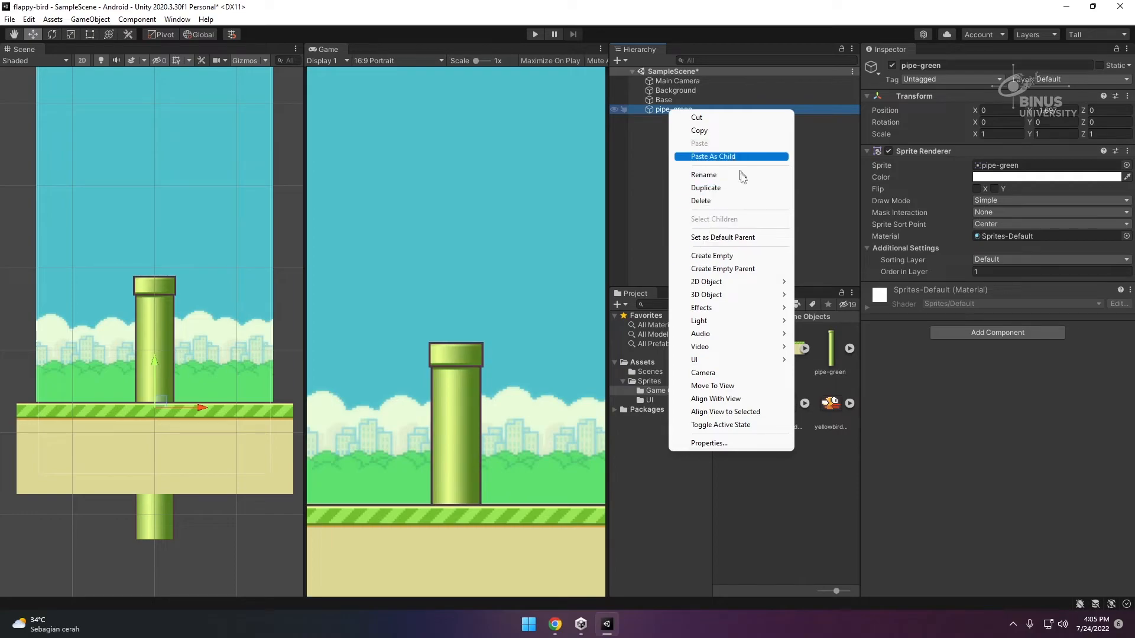
click(659, 152)
click(683, 111)
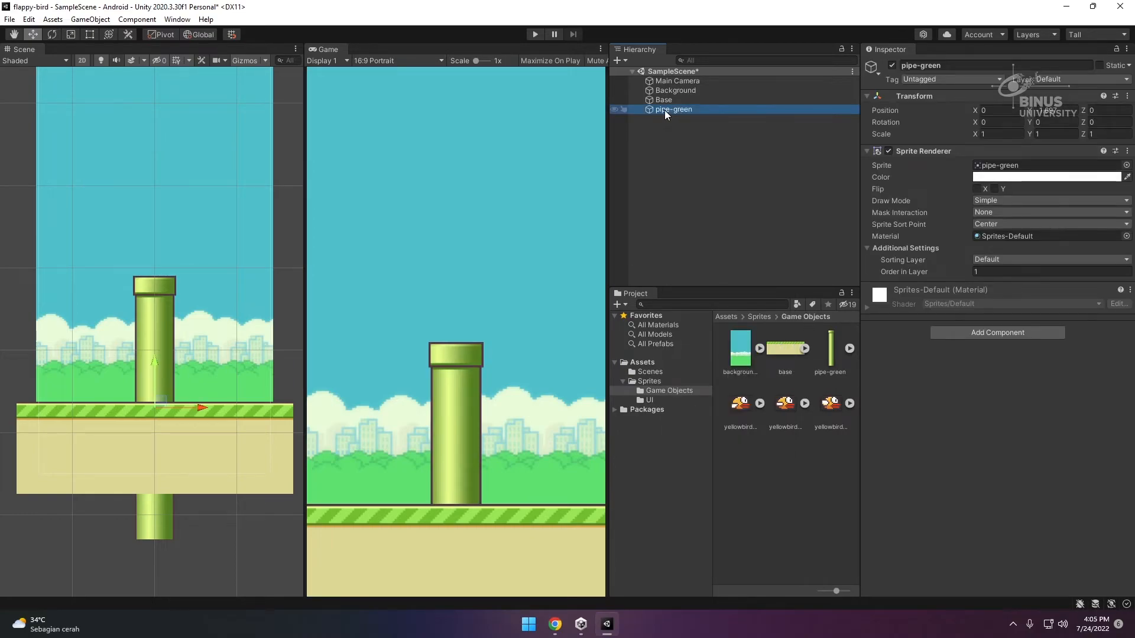
right_click(663, 111)
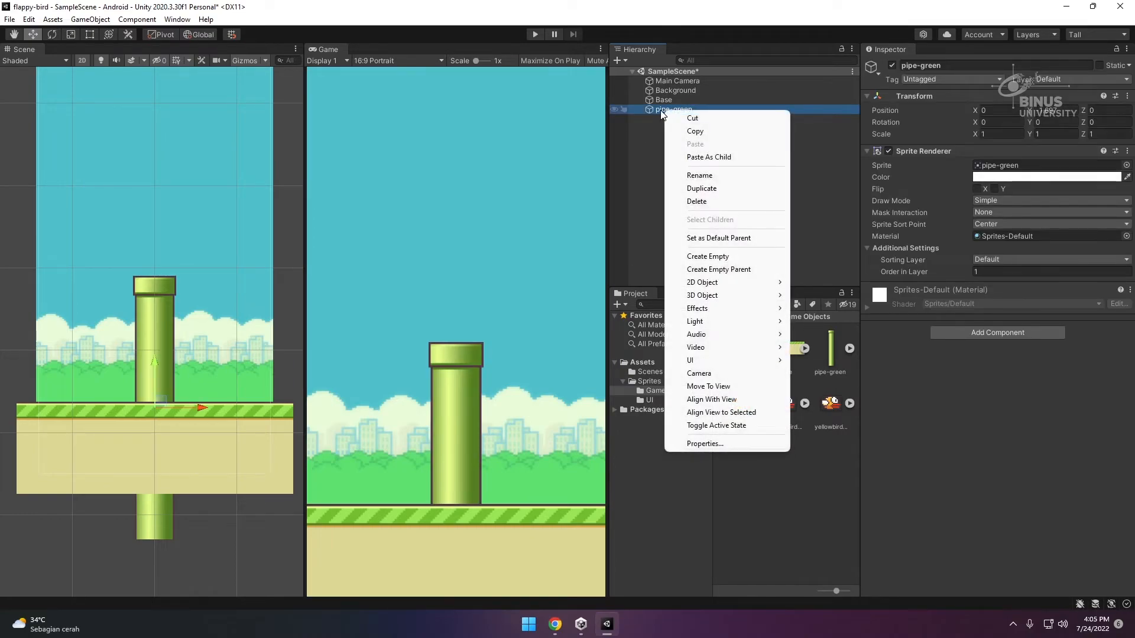
click(711, 189)
Try placing the duplicated pipe higher and beside the original, then undo the sideways move.
drag(154, 379, 243, 260)
drag(168, 285, 231, 310)
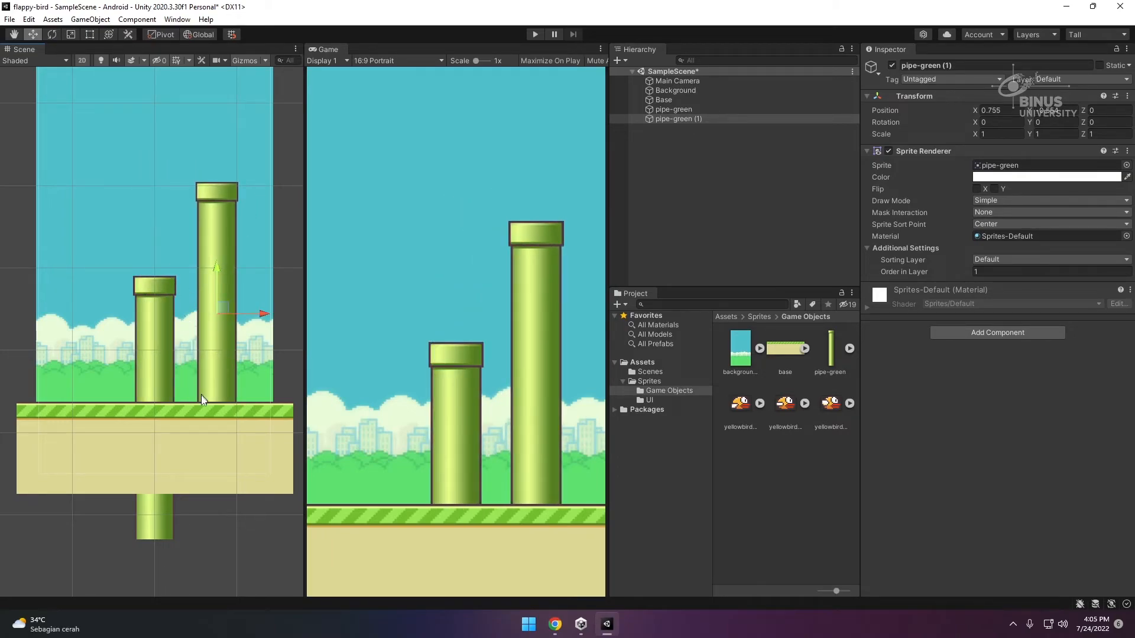
key(ctrl+z)
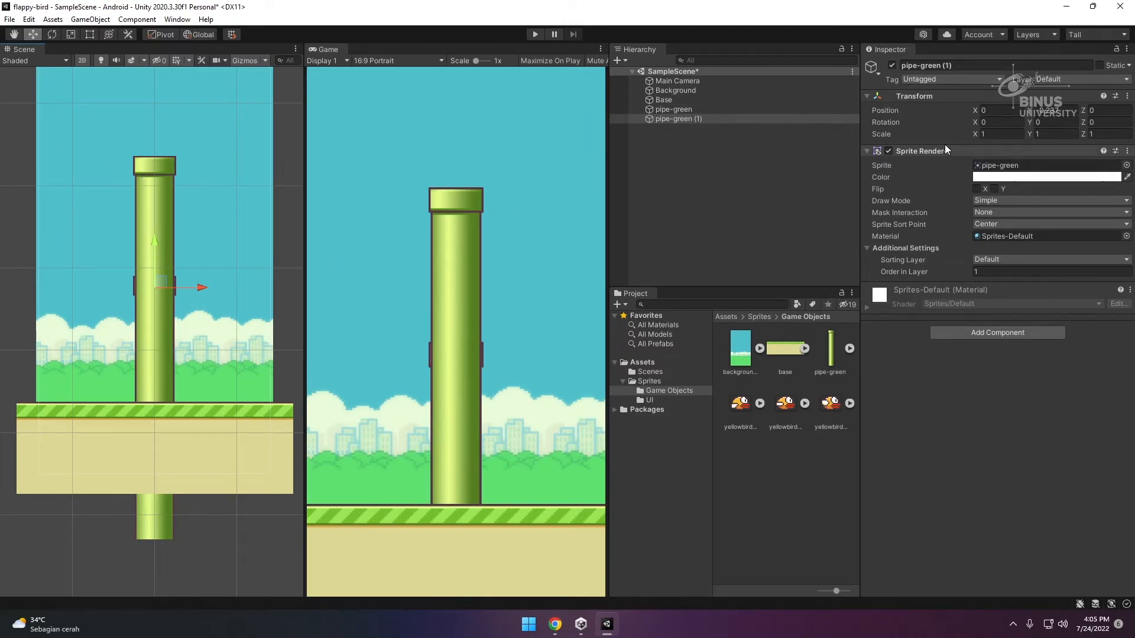
Try the X flip on the duplicated pipe's sprite, switch it back off, and enable the Y flip.
click(979, 189)
click(978, 190)
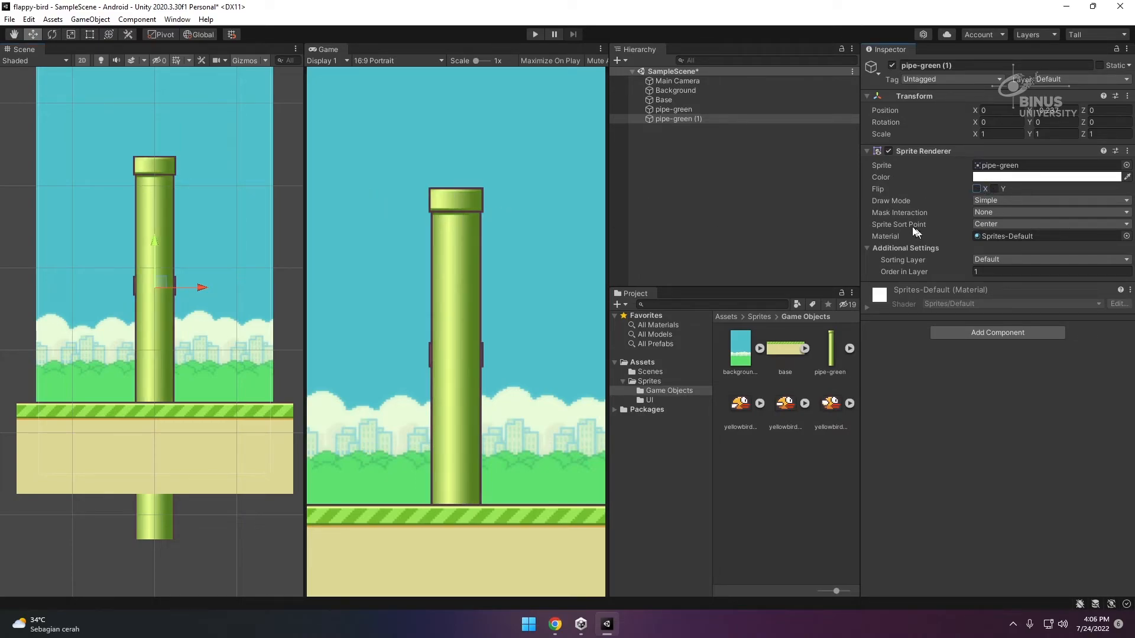
click(979, 189)
click(981, 190)
click(995, 189)
Move the flipped pipe up about 2 units to leave a gap above the lower pipe, undoing the extra upward nudge.
drag(154, 246, 226, 74)
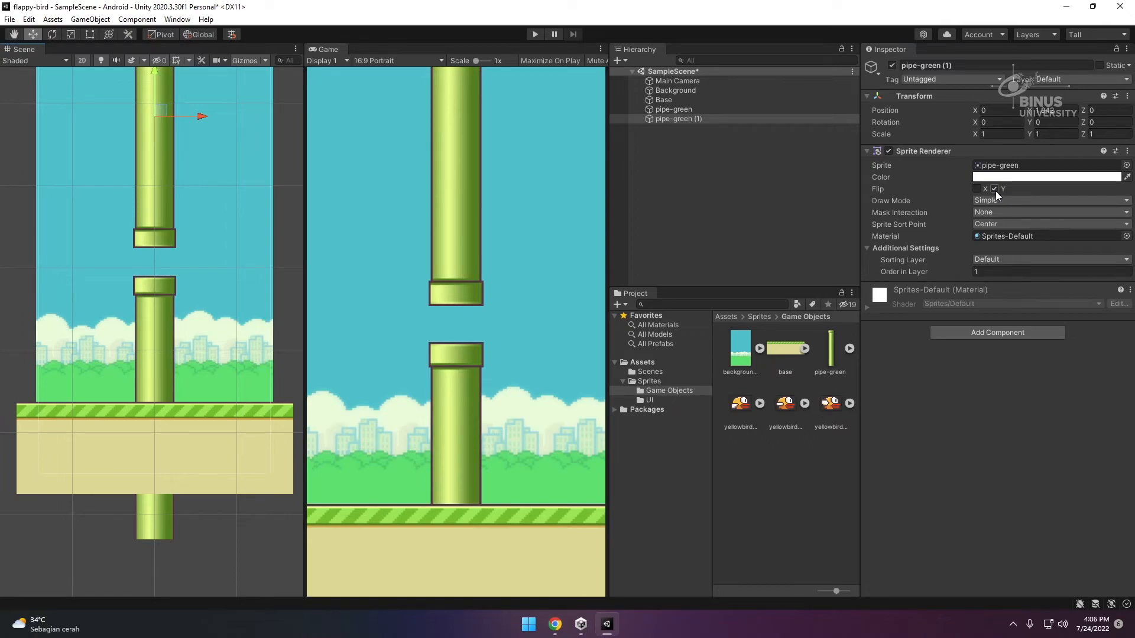
drag(156, 88, 169, 77)
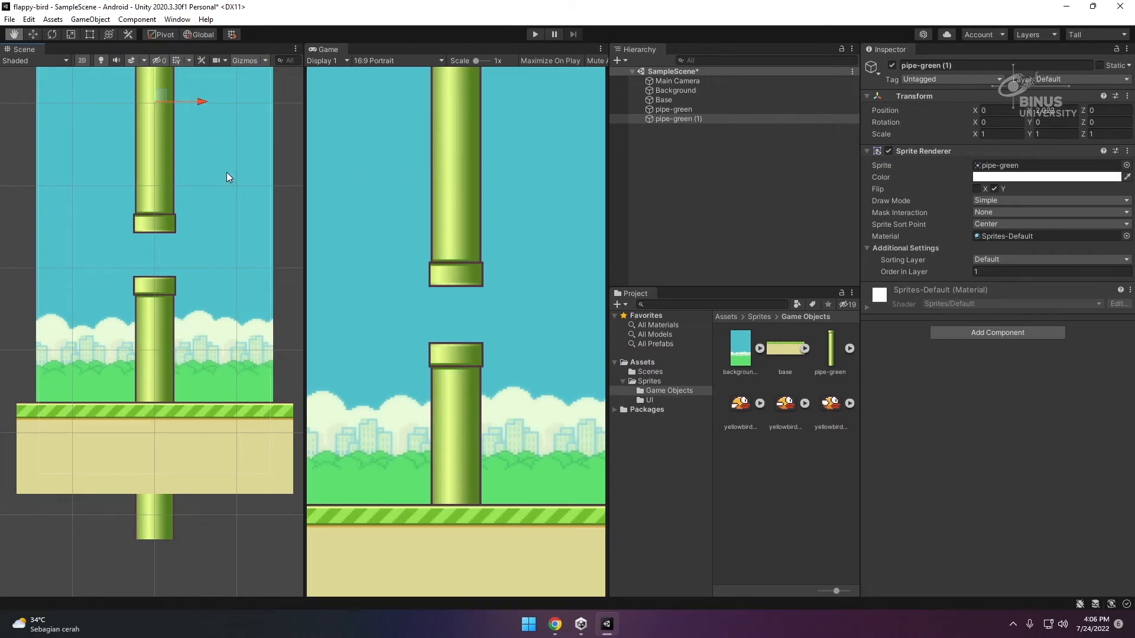
middle_drag(227, 172, 249, 221)
key(ctrl+z)
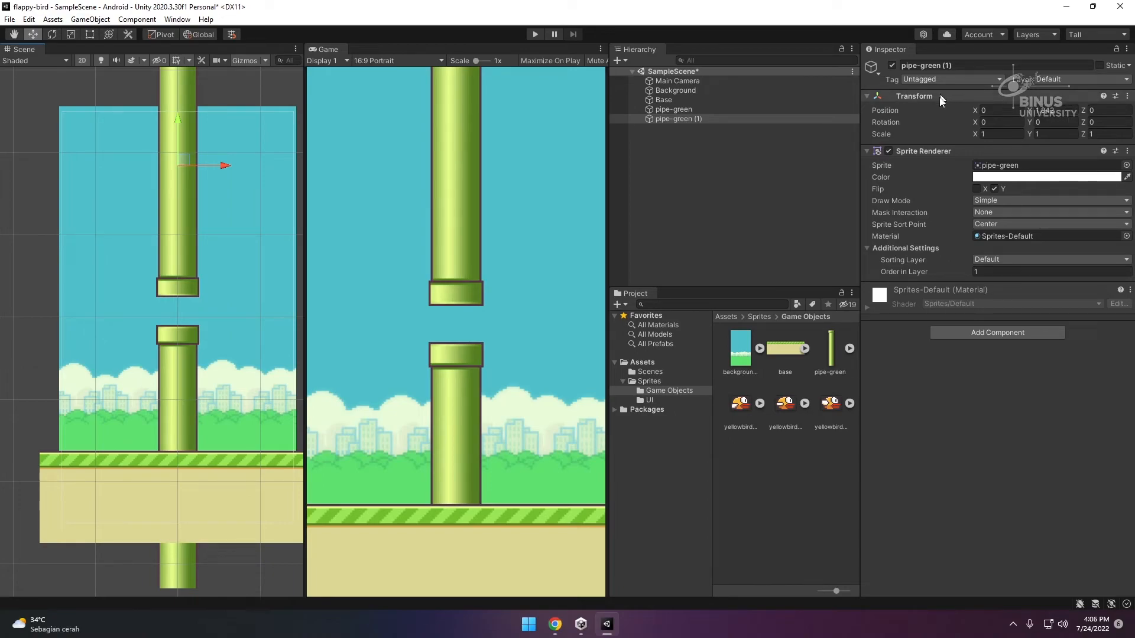
Set the Y position of both the flipped duplicate and the original pipe-green to 0.
click(1054, 111)
text(0)
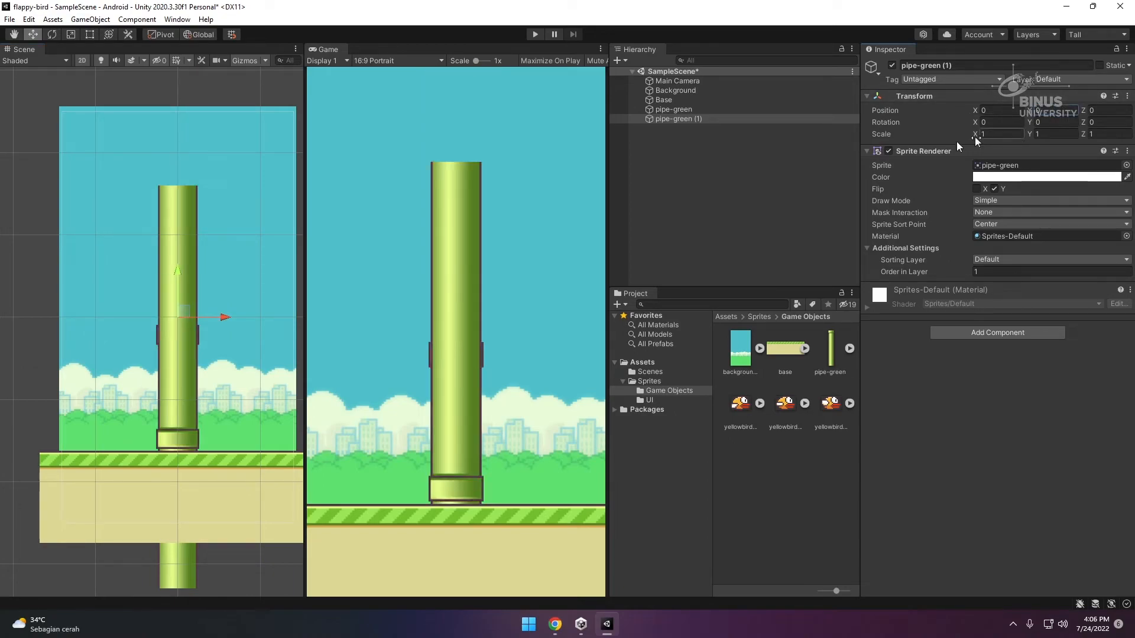
click(712, 110)
click(1051, 110)
text(0)
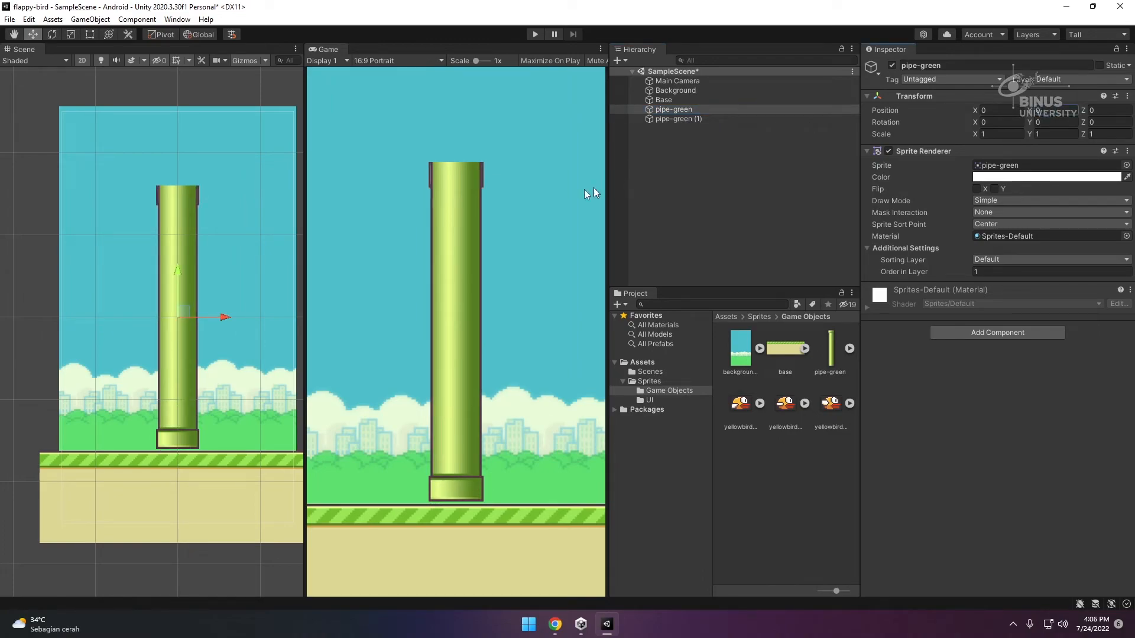
click(692, 137)
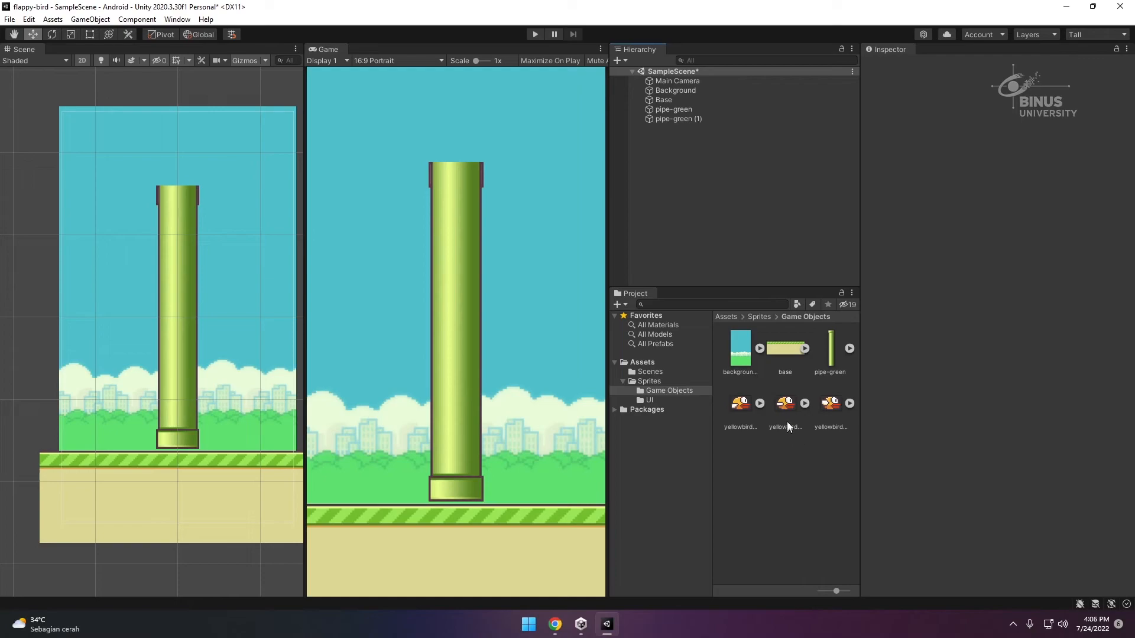
Add the yellowbird-midflap sprite from the Game Objects folder to SampleScene and set its Order in Layer to 3.
drag(782, 404, 744, 185)
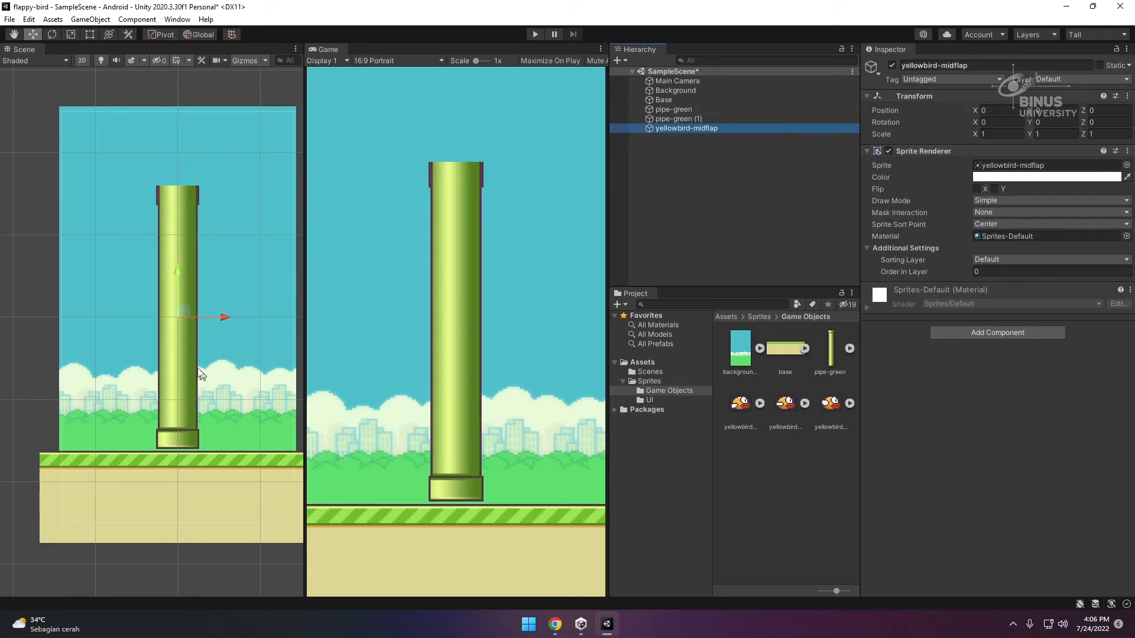
scroll(207, 314, down, 5)
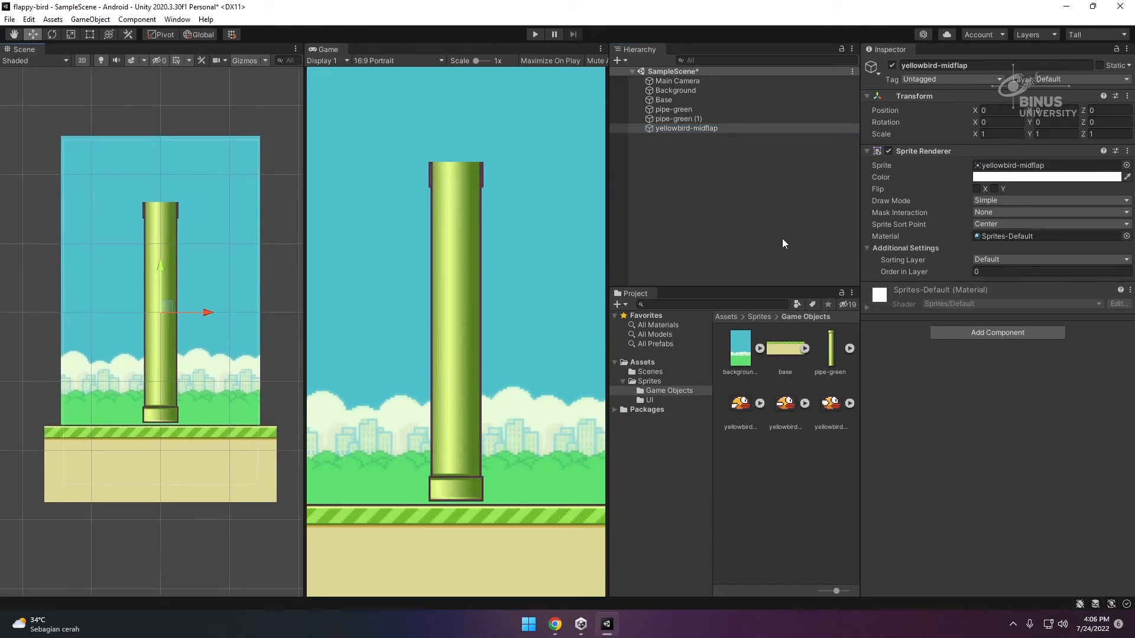
click(701, 117)
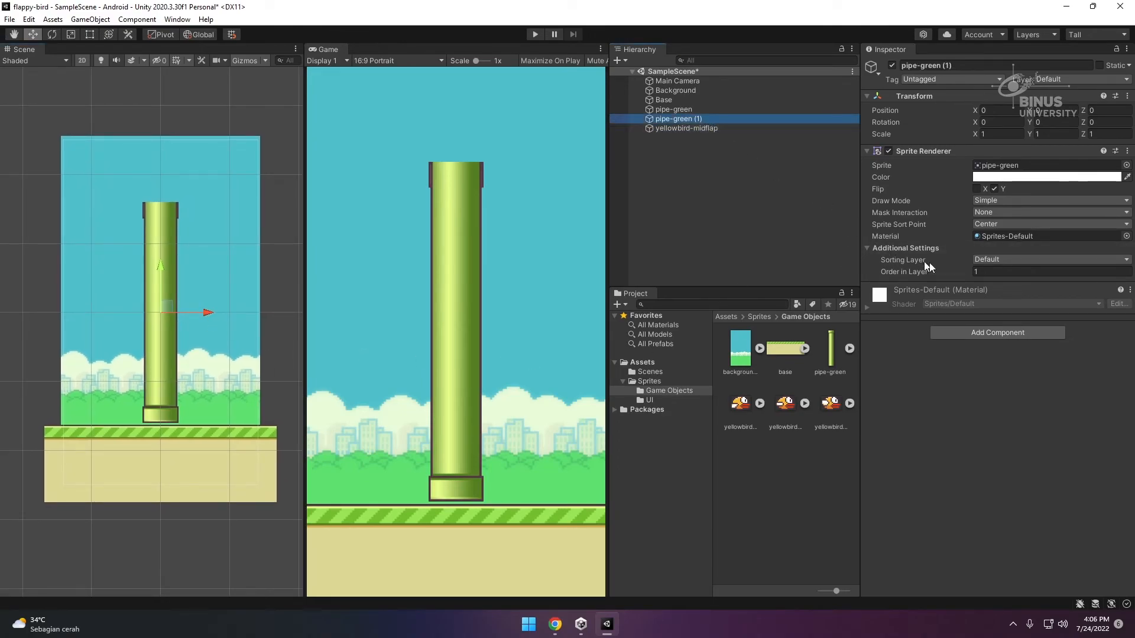
click(680, 99)
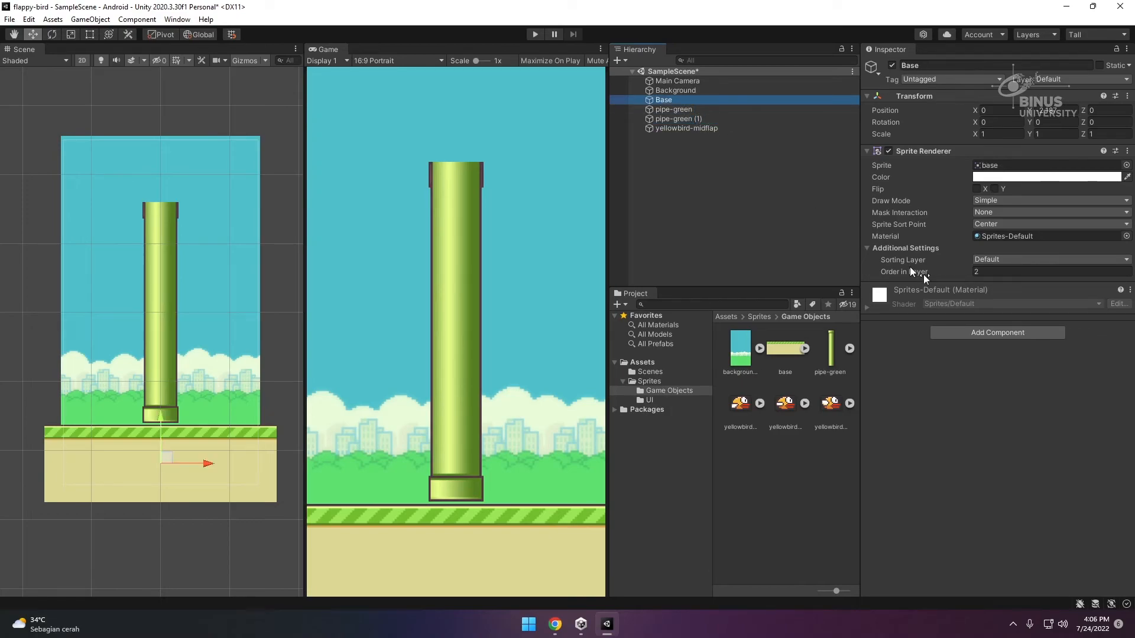
click(689, 128)
click(998, 273)
text(3)
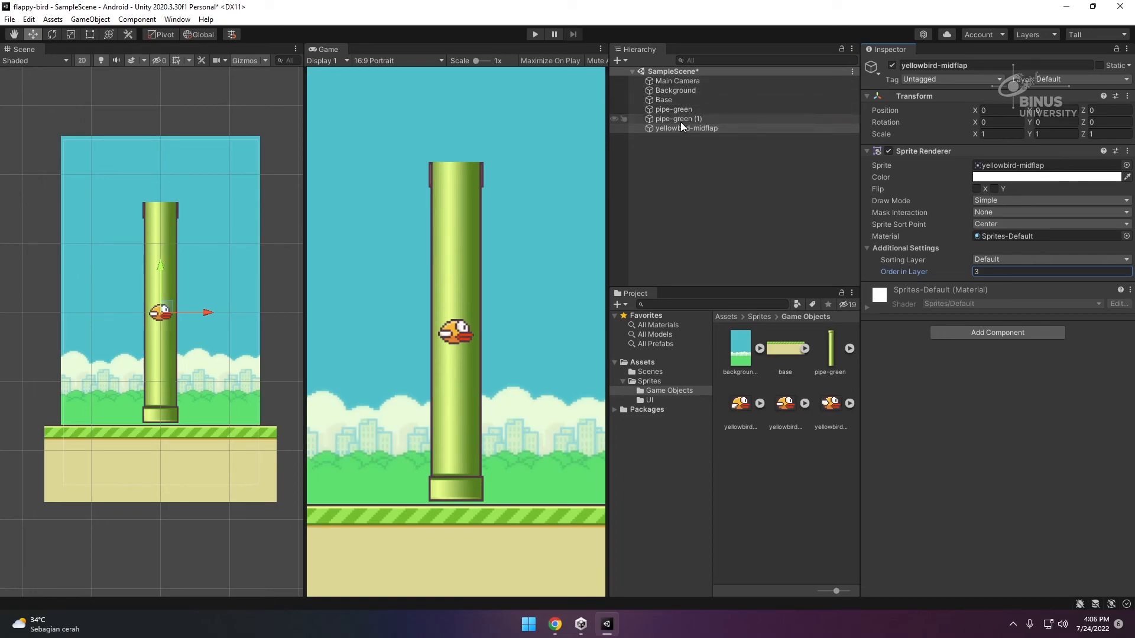
Rename both pipe-green objects in the scene as Pipe.
click(718, 112)
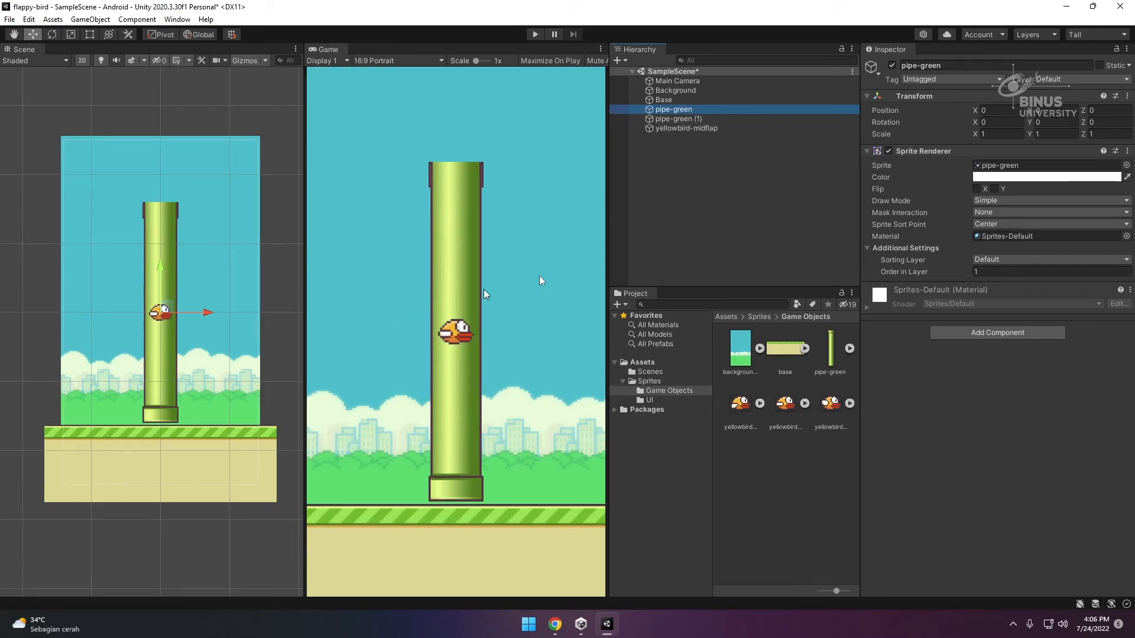
key(F2)
text(Pipe)
key(Return)
key(Down)
key(F2)
text(Pipe)
key(Return)
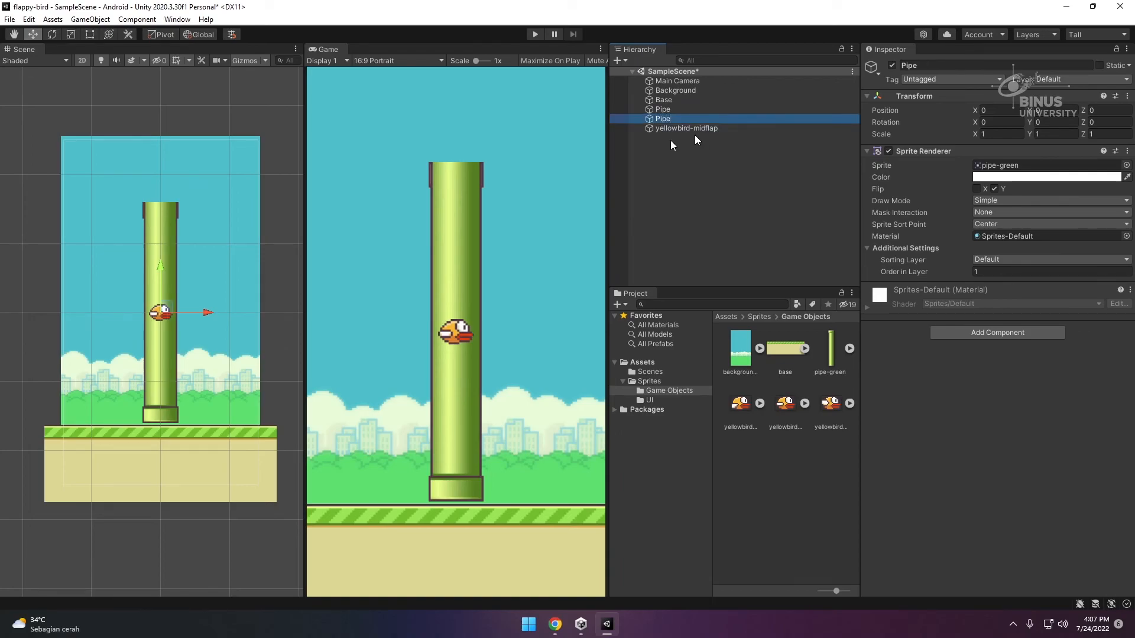
Rename the flipped pipe as Pipe Top and the unflipped one as Pipe Bottom, and save the scene.
mouse_move(171, 314)
mouse_down()
mouse_move(230, 255)
mouse_move(169, 272)
mouse_move(171, 255)
mouse_move(172, 300)
mouse_move(201, 193)
mouse_move(219, 222)
mouse_move(223, 287)
mouse_move(166, 313)
mouse_up()
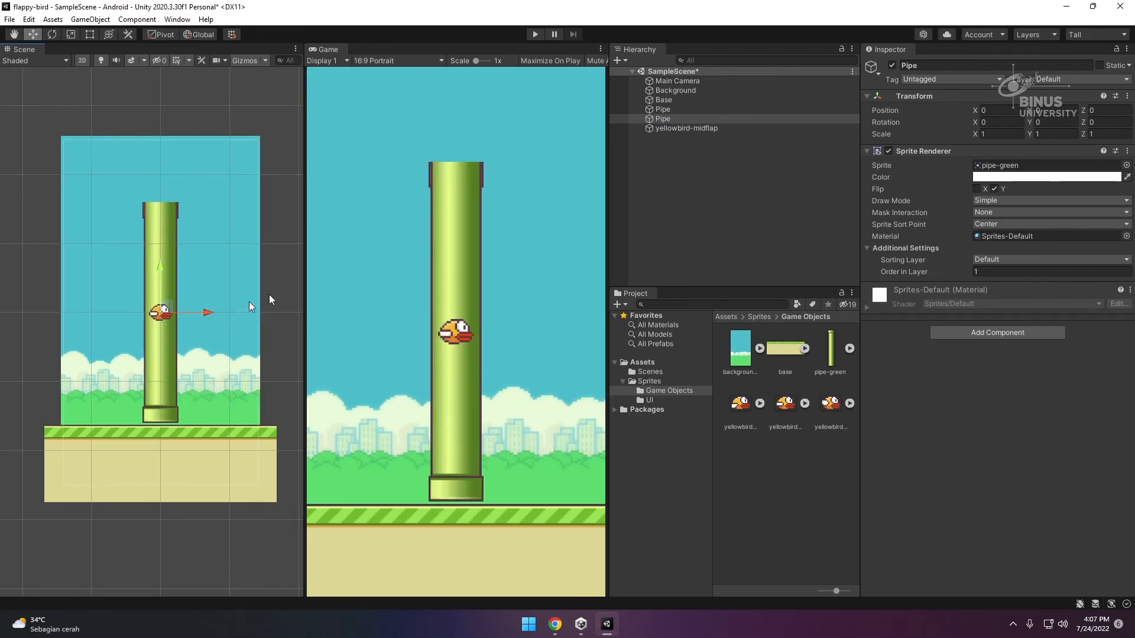
click(719, 118)
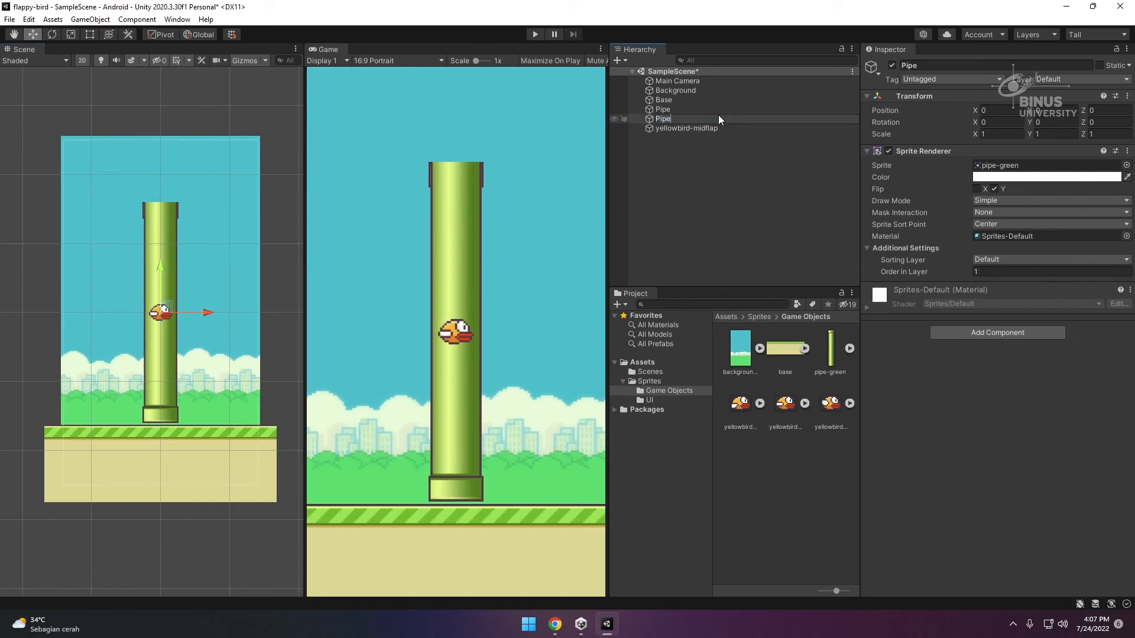
text(Top)
key(Return)
key(Up)
key(F2)
text(Bottom)
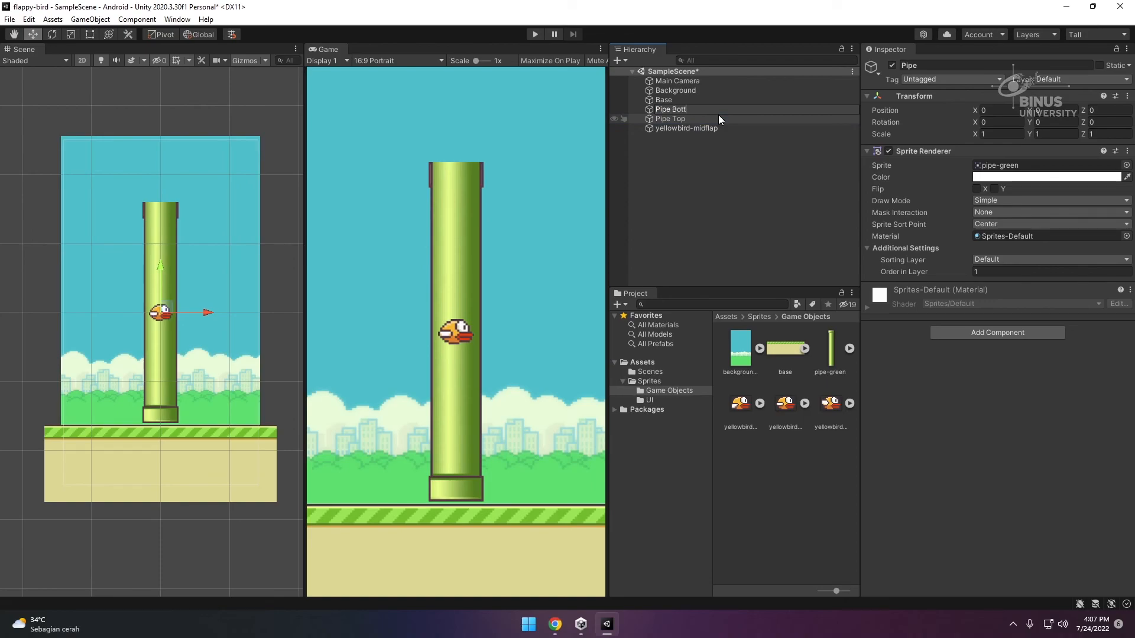
key(Return)
key(ctrl+s)
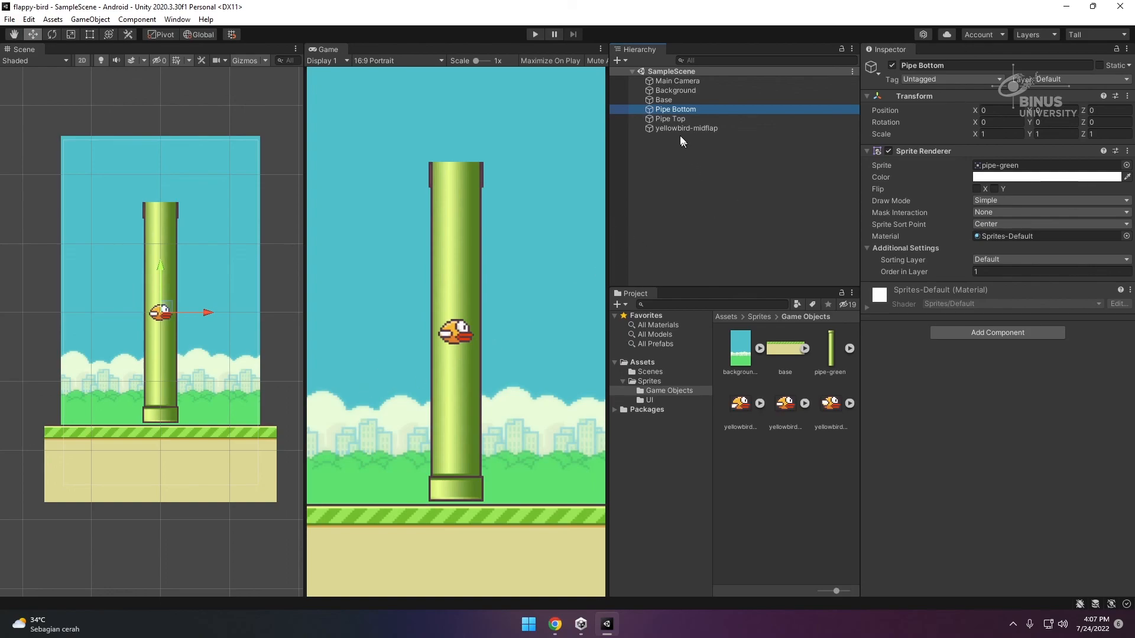
Rename the yellowbird-midflap object in the scene as Bird.
click(684, 129)
click(711, 130)
text(Bird)
key(Return)
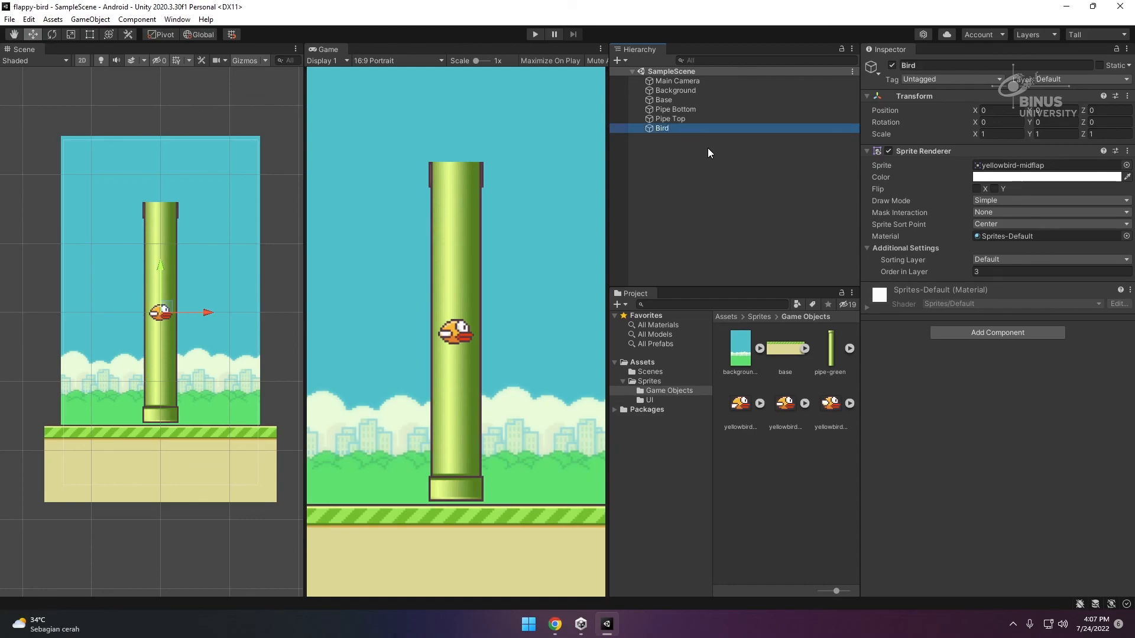